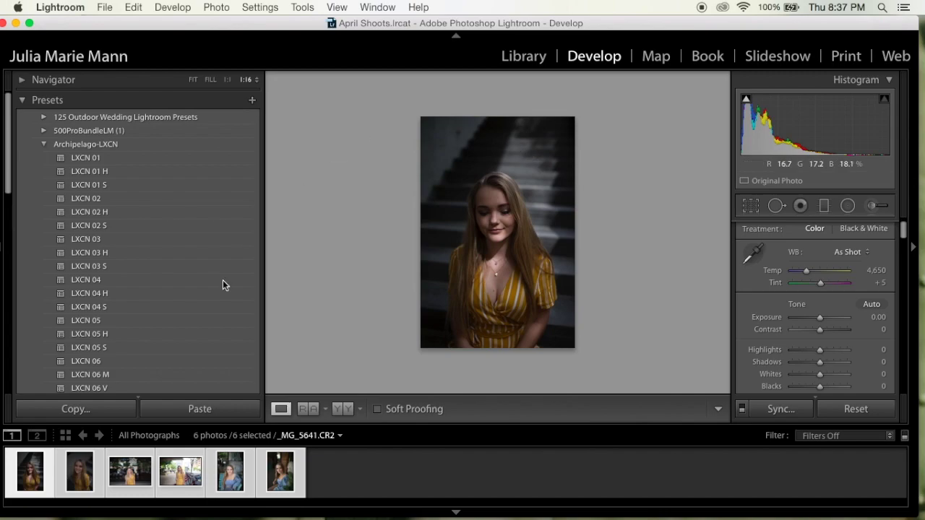
- Compare the LXCN 01, 01 S, 03 H and 04 S presets on the stairs portrait, and apply LXCN 01
left_click(497, 201)
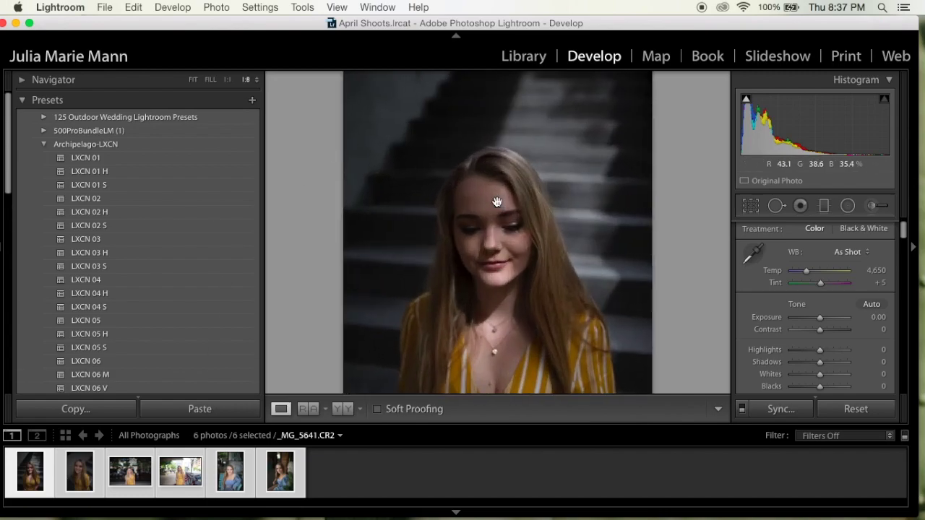
left_click(497, 202)
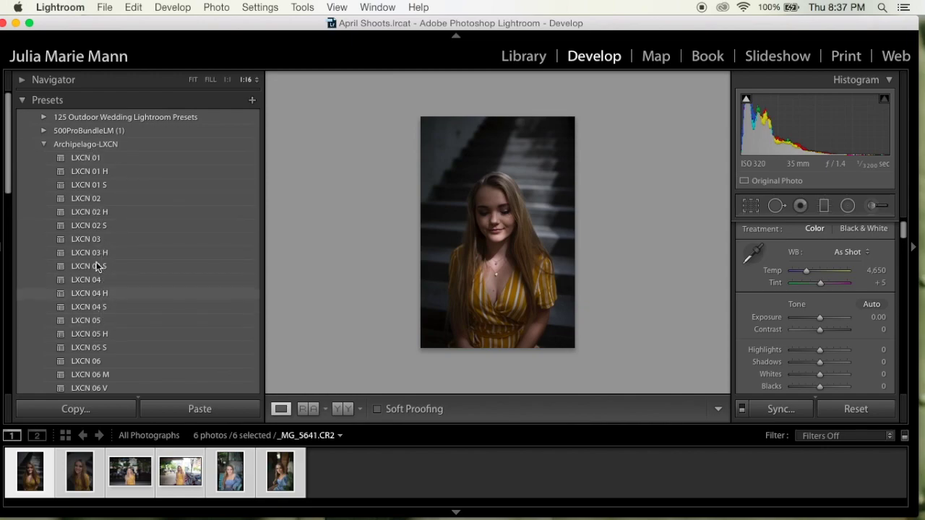
scroll(98, 191, "down", 1)
scroll(98, 191, "down", 2)
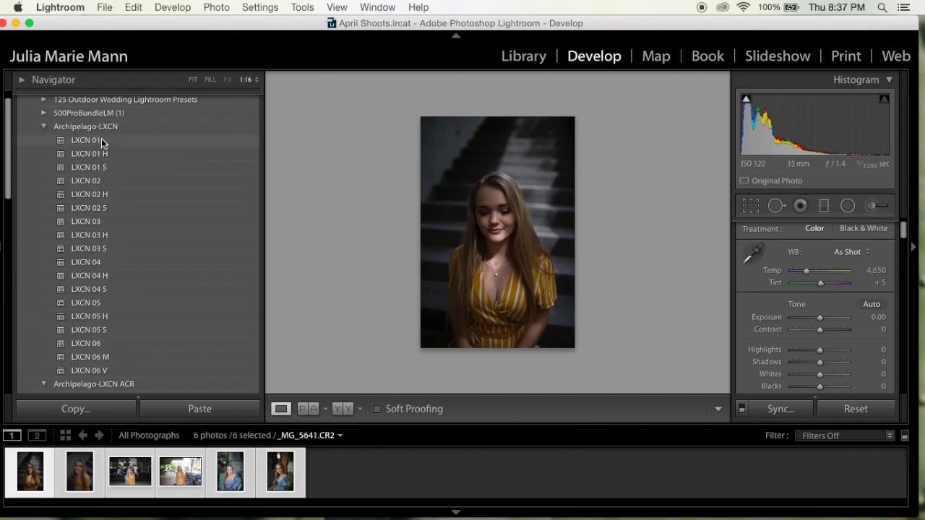
left_click(101, 138)
left_click(95, 166)
left_click(92, 234)
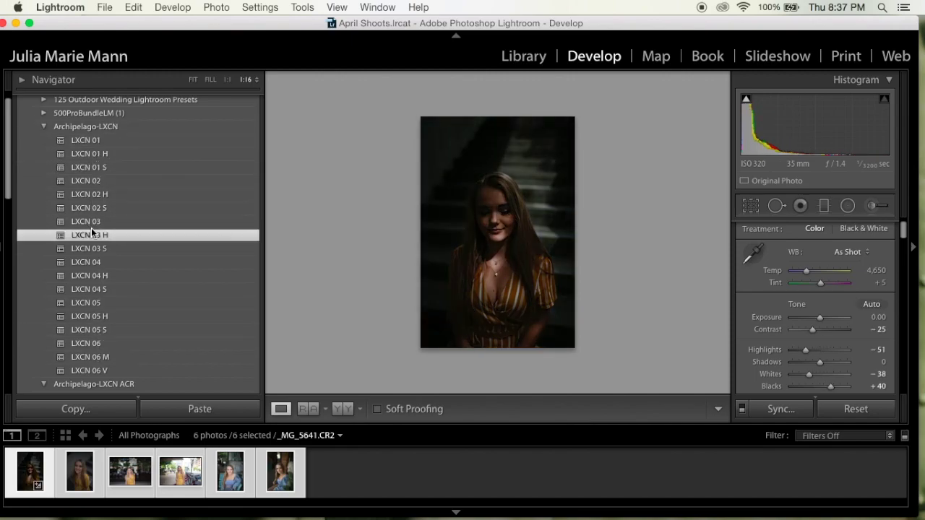
left_click(89, 288)
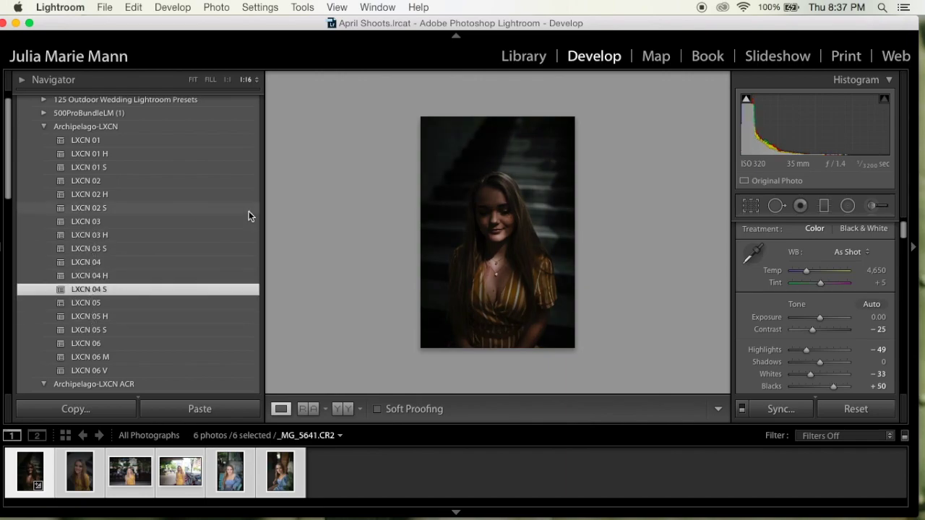
left_click(79, 145)
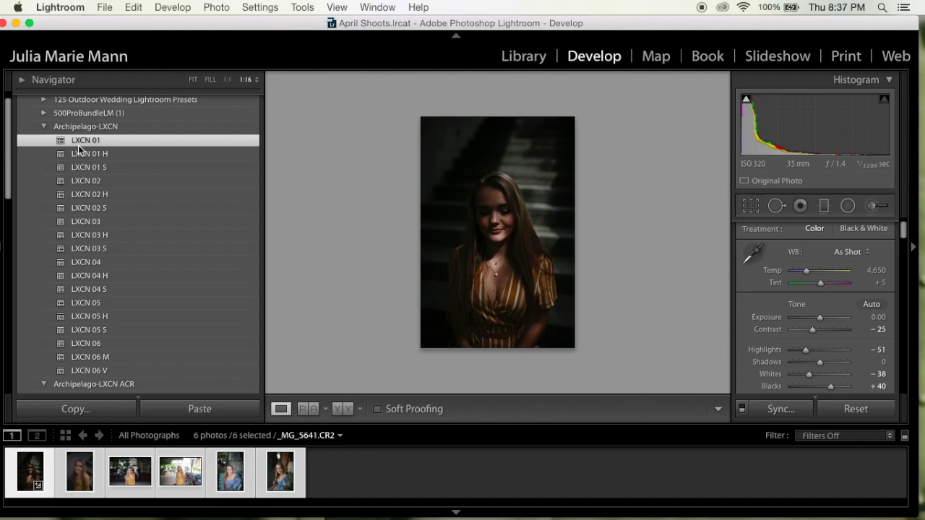
- Inspect the preset's effect up close, and set the portrait's exposure to +0.73 and contrast to −30
left_click(506, 214)
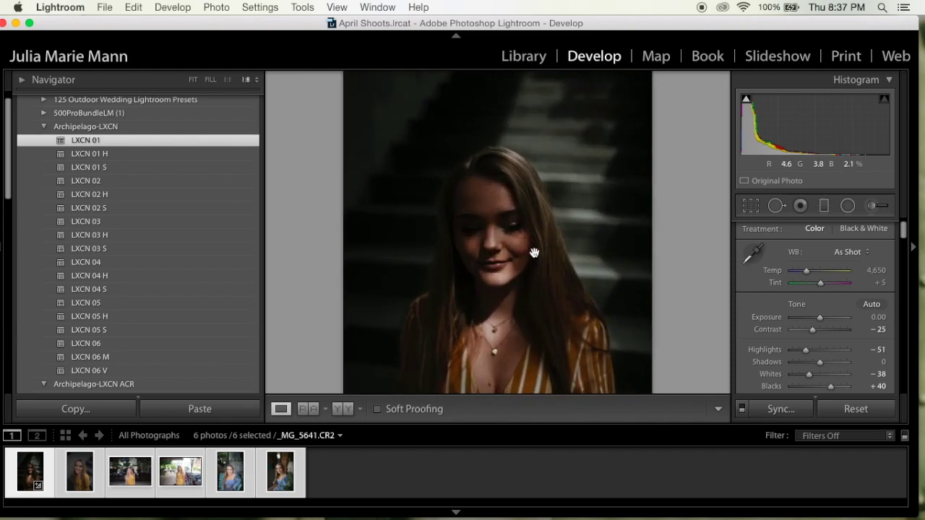
key("super+minus")
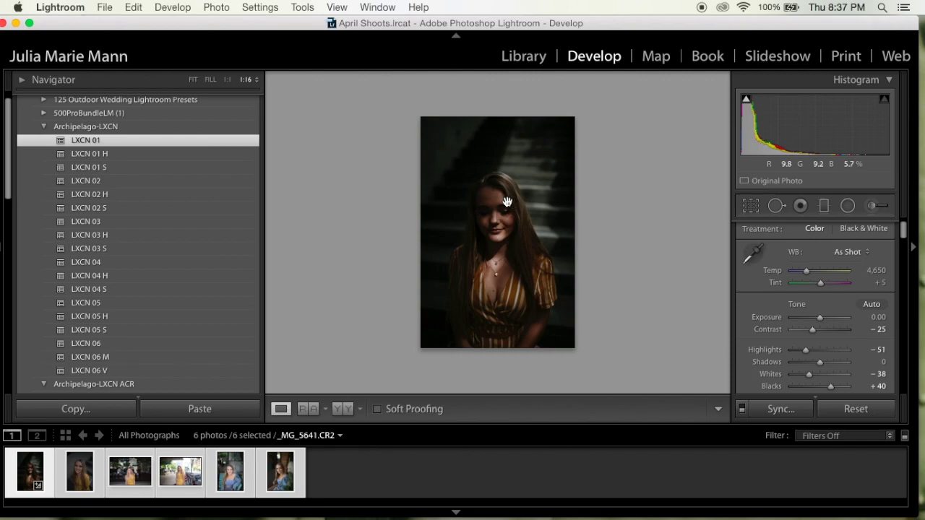
key("super+equal")
scroll(507, 300, "down", 5)
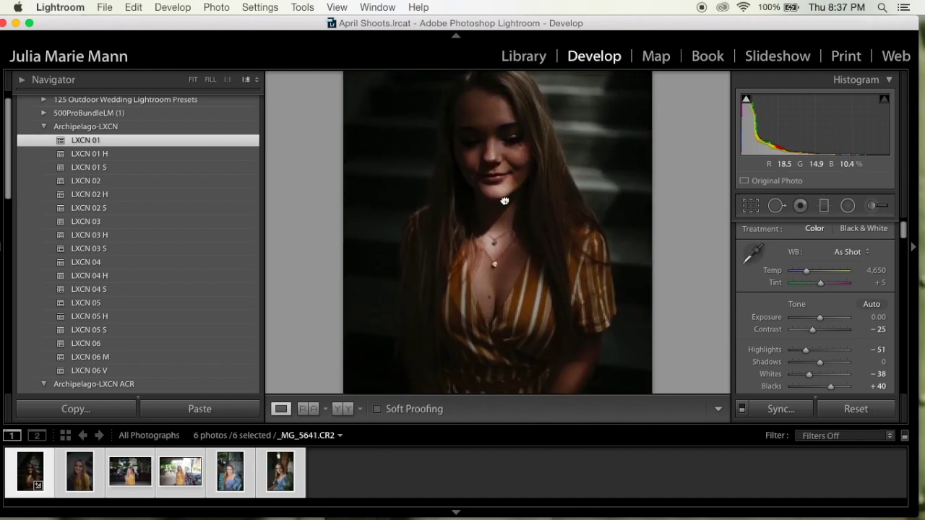
left_click(529, 261)
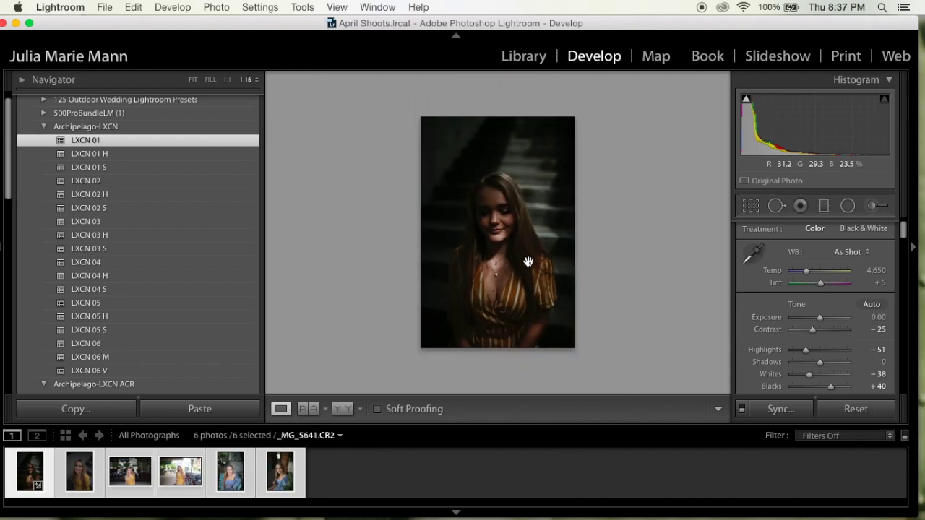
left_click(505, 269)
key("super+minus")
key("super+equal")
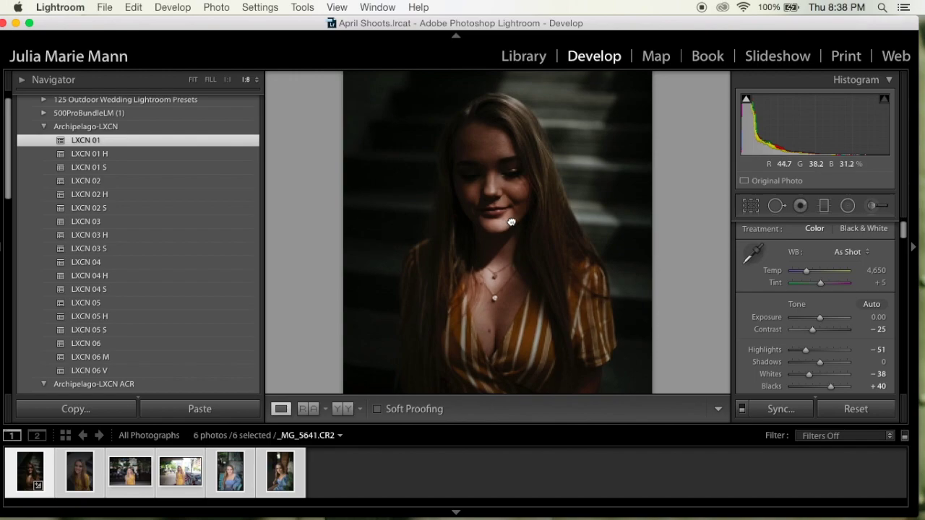
left_click_drag(813, 324, 823, 318)
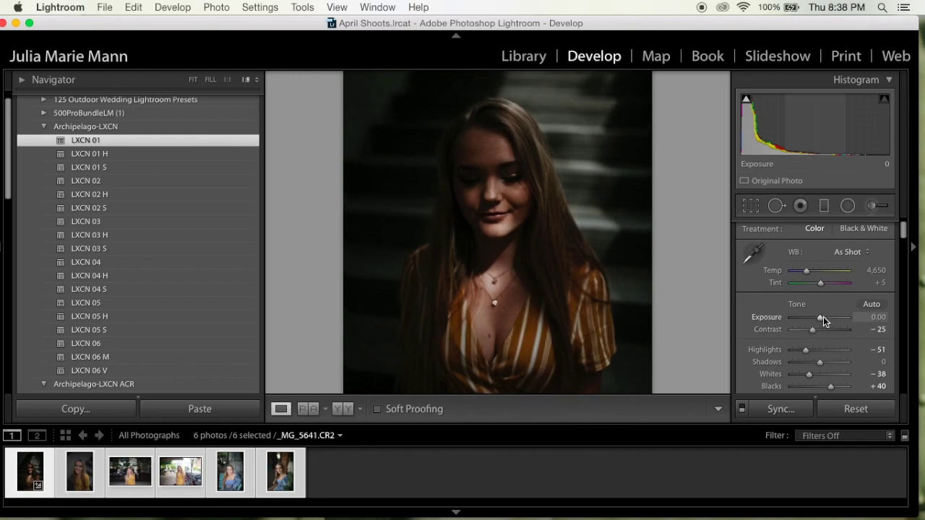
left_click_drag(811, 331, 810, 329)
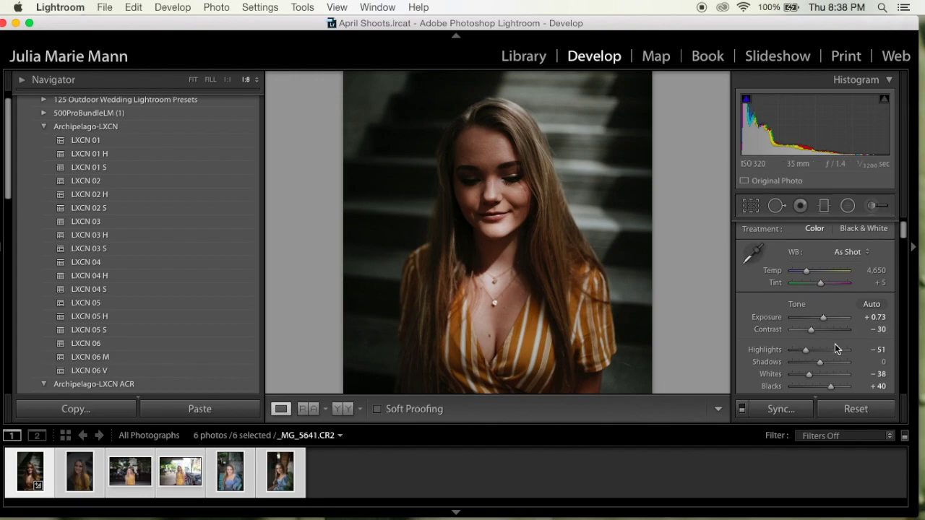
- Set the HSL hues to −10 for red, −7 for orange and +14 for yellow
scroll(839, 372, "down", 5)
scroll(841, 372, "down", 8)
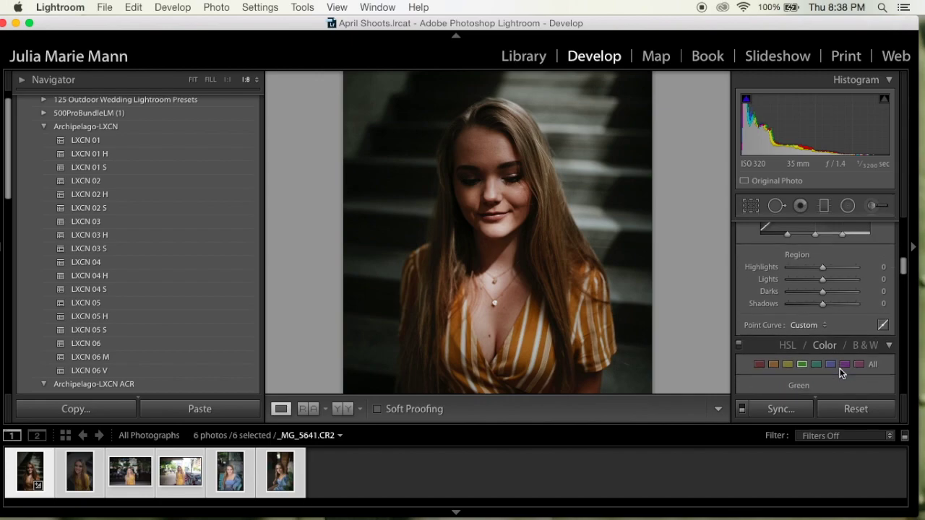
scroll(841, 371, "down", 3)
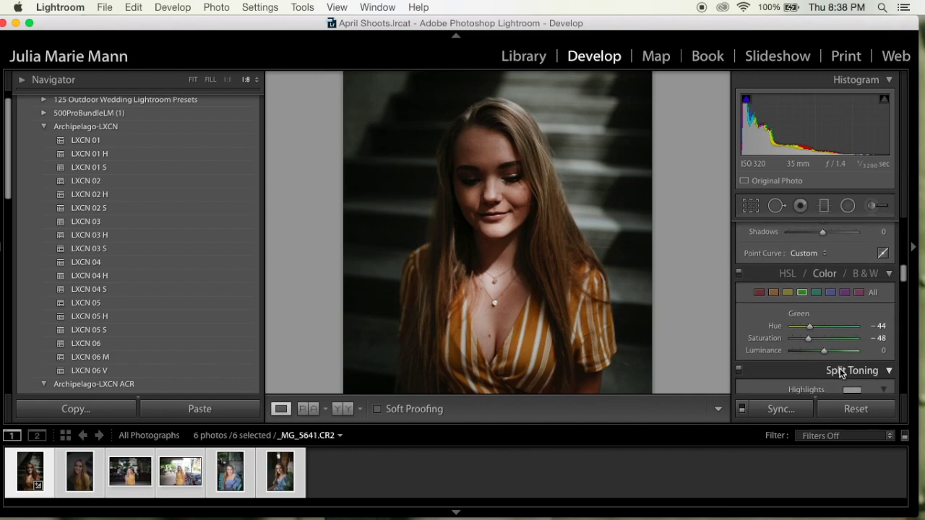
left_click(823, 269)
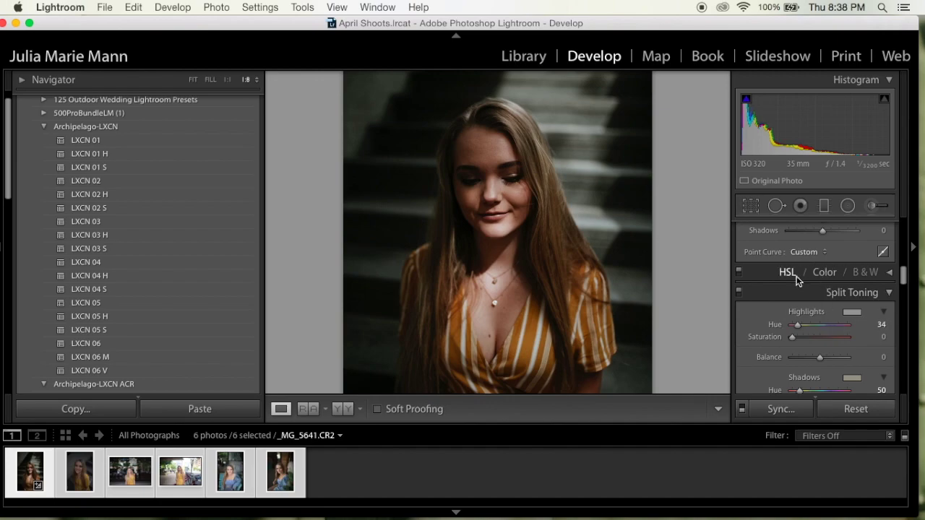
left_click(796, 276)
scroll(821, 275, "down", 2)
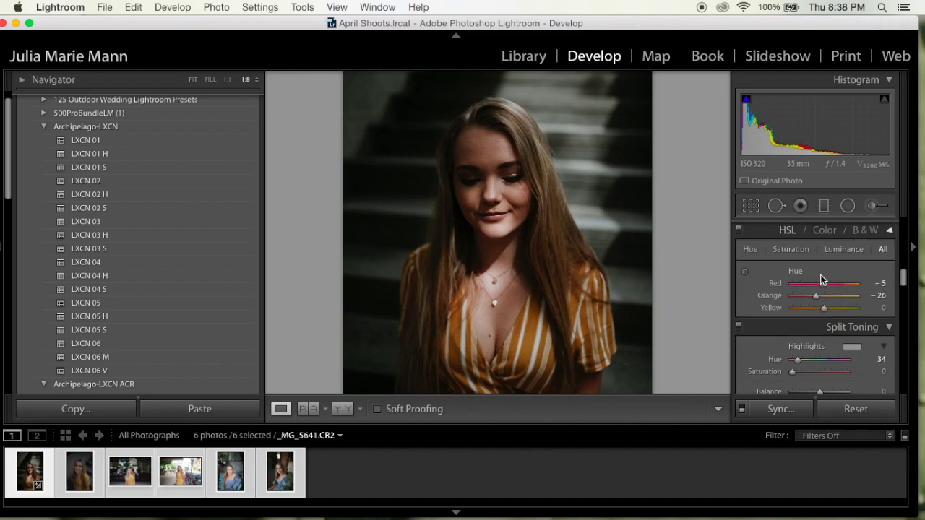
left_click_drag(823, 283, 827, 307)
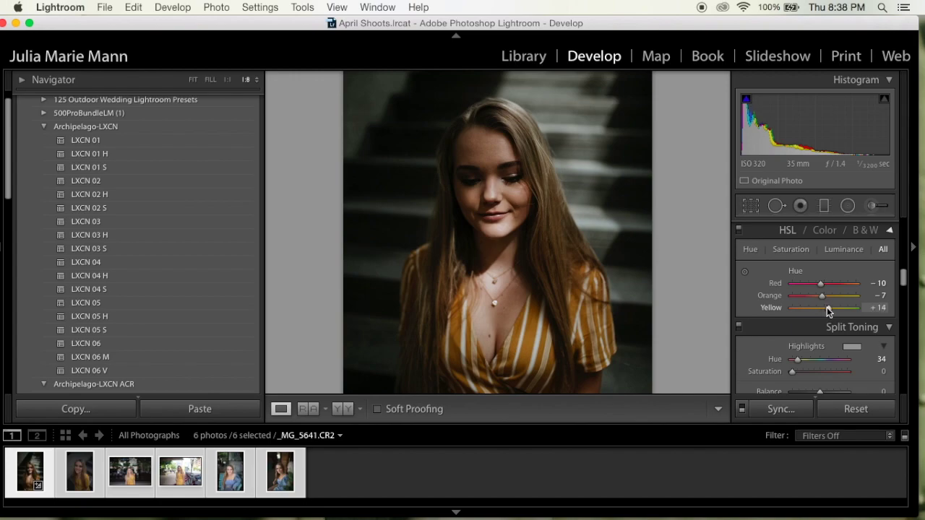
- In the per-color adjustments, set orange to hue +10, saturation +47 and luminance −13
left_click(820, 229)
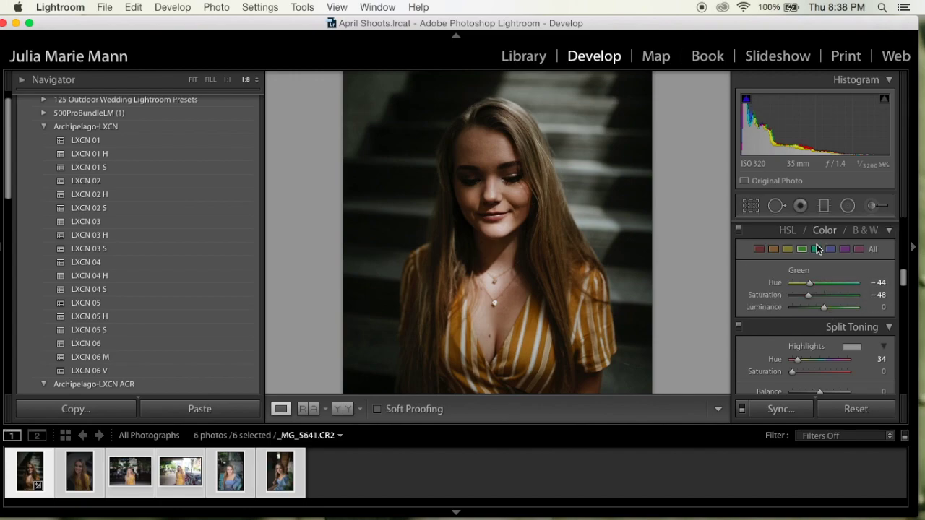
left_click(773, 250)
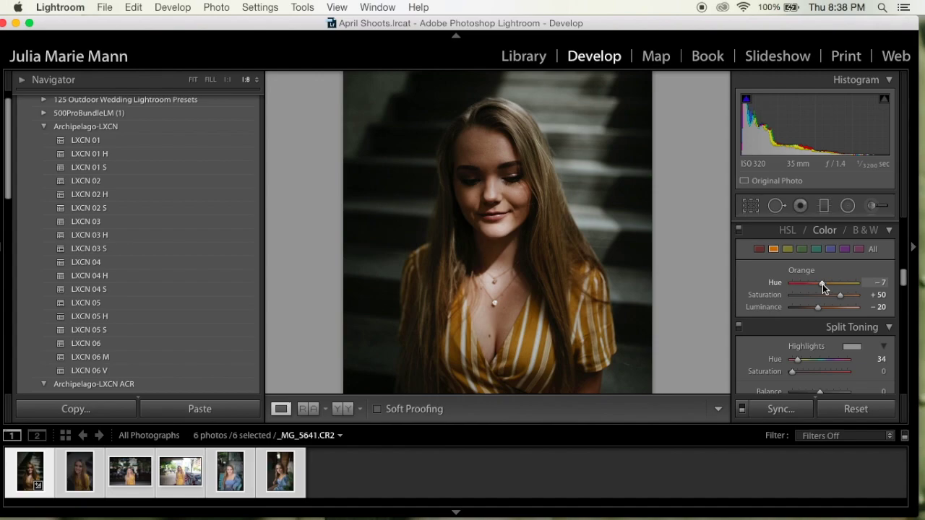
left_click_drag(824, 284, 820, 307)
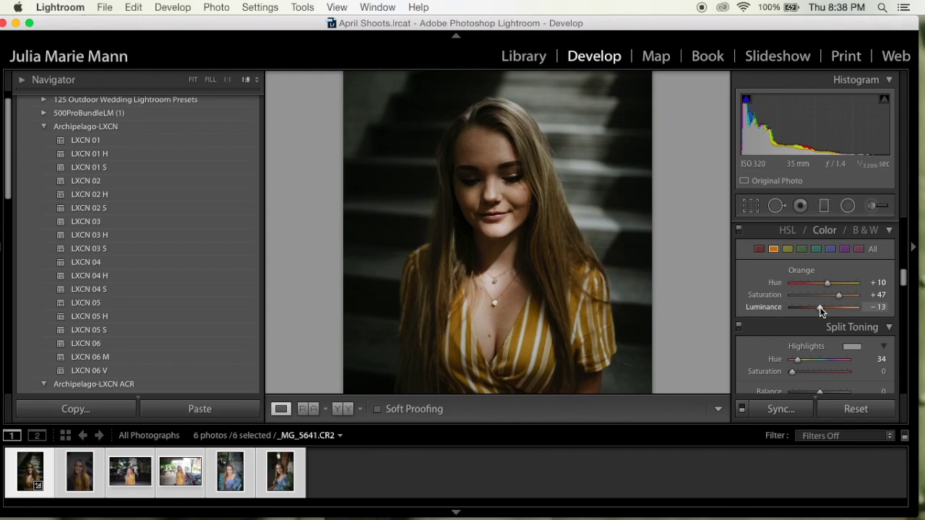
- Set yellow's hue to +25 and luminance to −14, and red's saturation to +15 and luminance to −41
left_click(786, 249)
left_click_drag(831, 284, 825, 296)
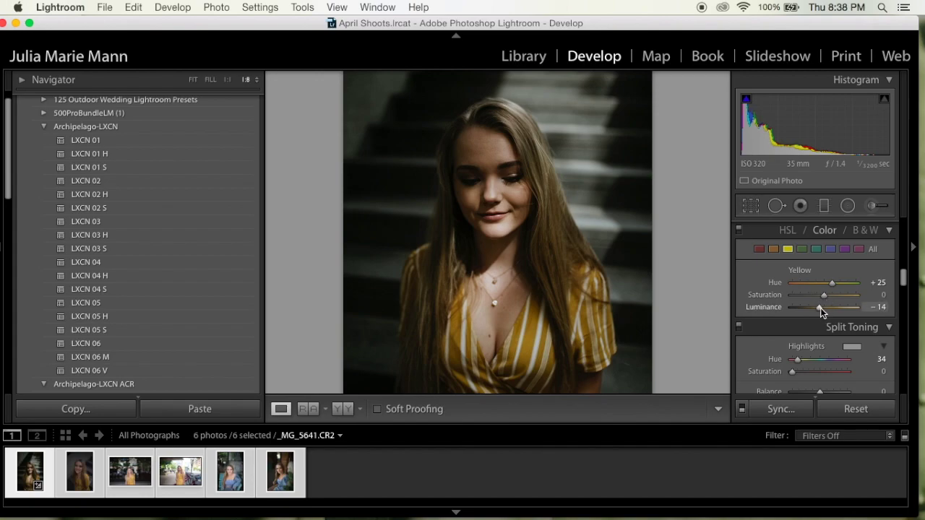
left_click(759, 248)
left_click_drag(825, 295, 810, 308)
- Raise the portrait's exposure to +1.08 and lower its contrast to −46
scroll(827, 308, "up", 10)
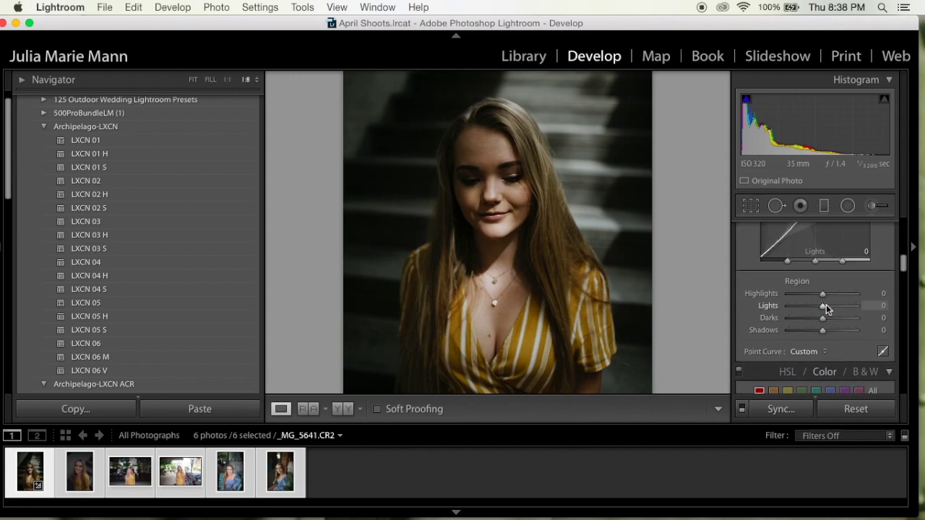
scroll(826, 304, "up", 3)
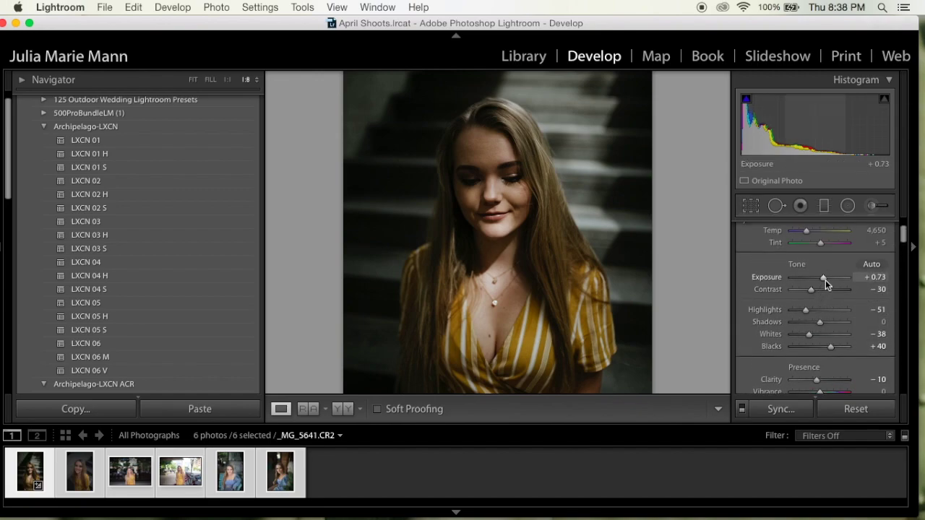
left_click(825, 279)
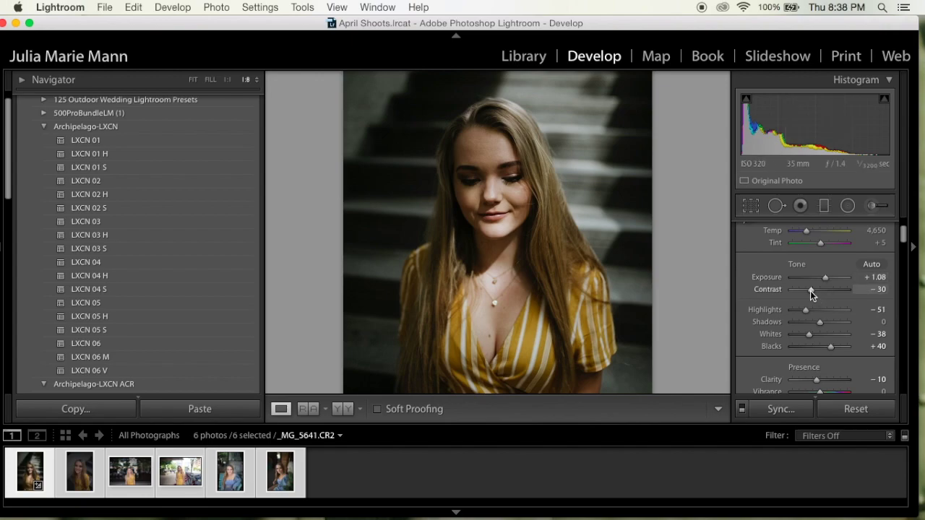
left_click_drag(809, 290, 807, 290)
- Set the tone values to highlights −35, shadows +16, whites −26 and blacks +46
left_click(813, 310)
left_click(810, 310)
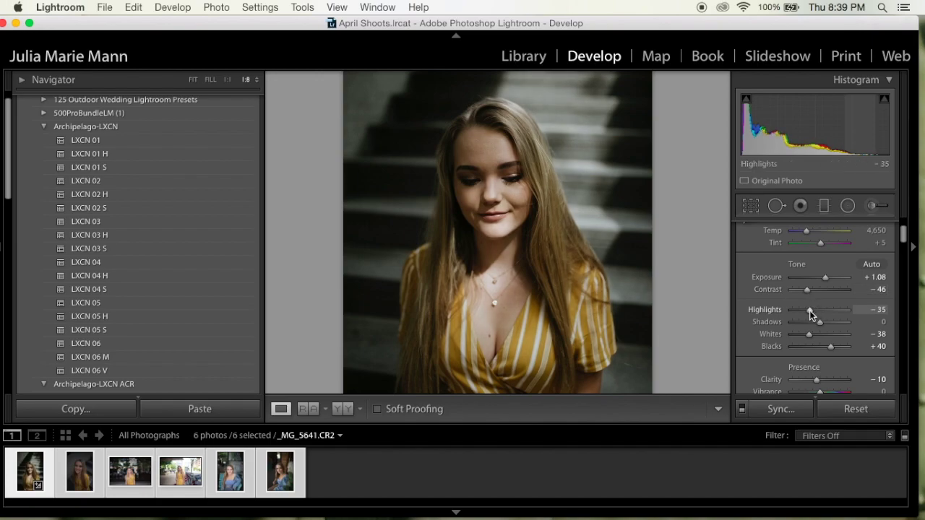
left_click(824, 325)
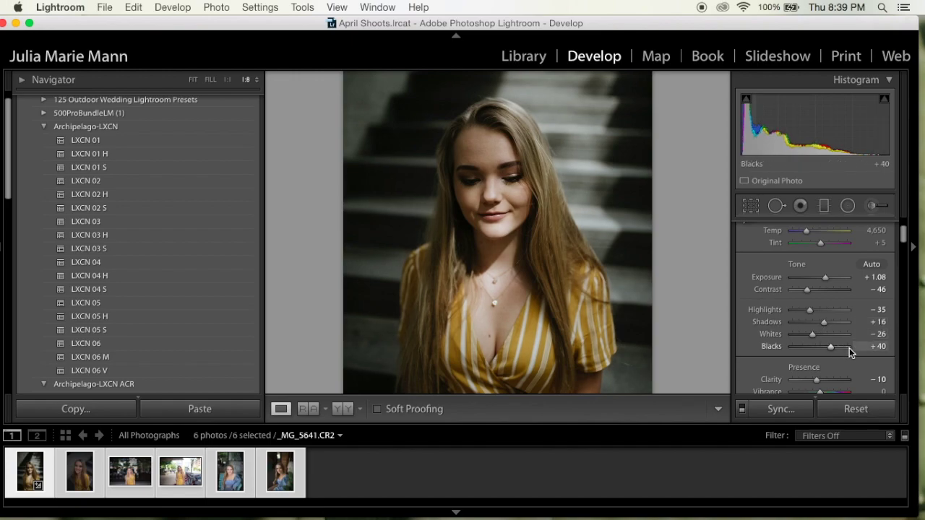
left_click(831, 348)
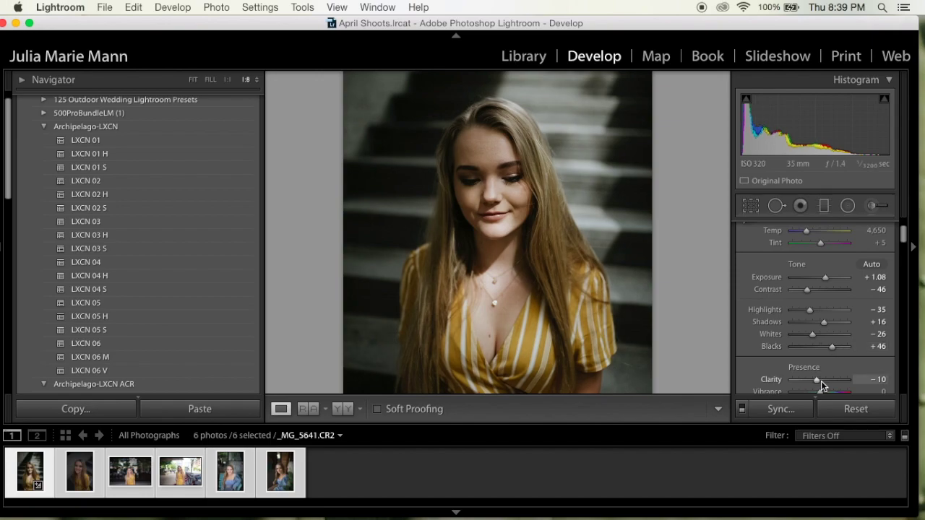
- Set the presence values to clarity +10, saturation −33 and vibrance +15
left_click(822, 381)
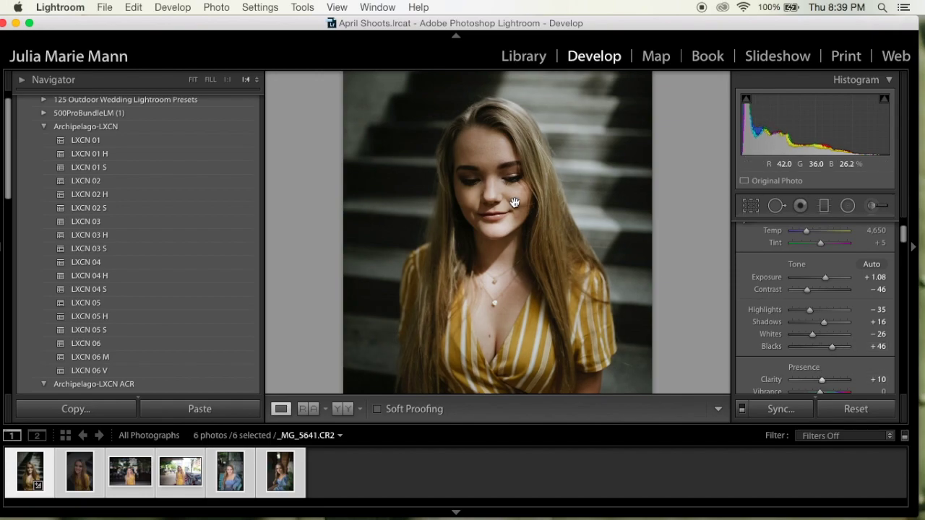
left_click(515, 203)
left_click(518, 192)
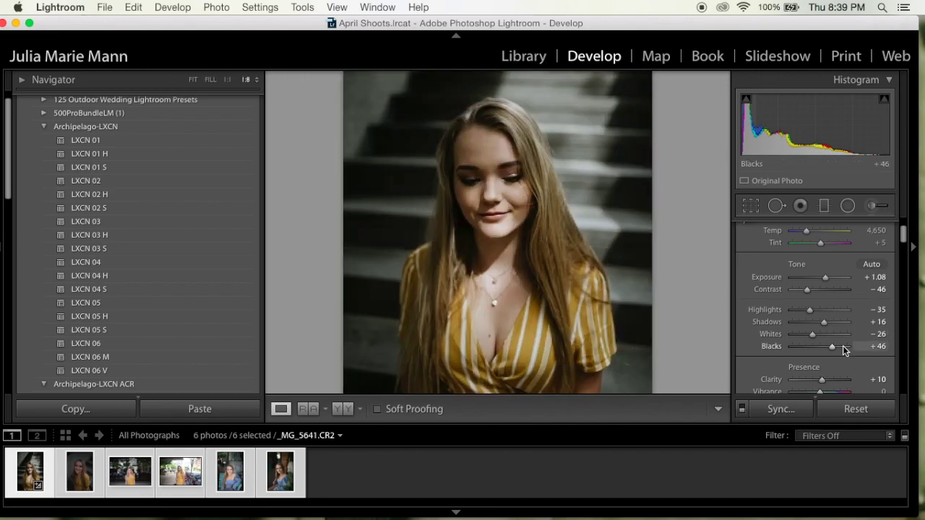
scroll(844, 350, "down", 3)
left_click(811, 329)
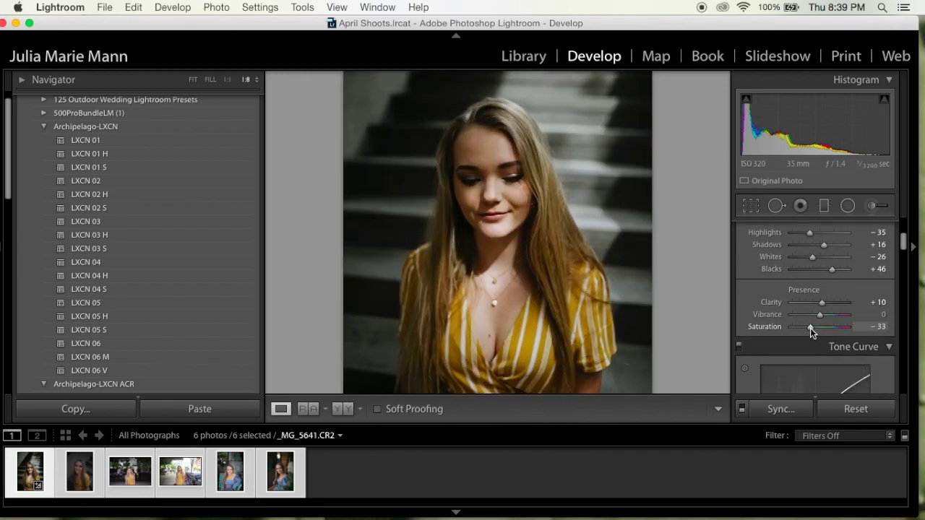
left_click_drag(819, 315, 824, 315)
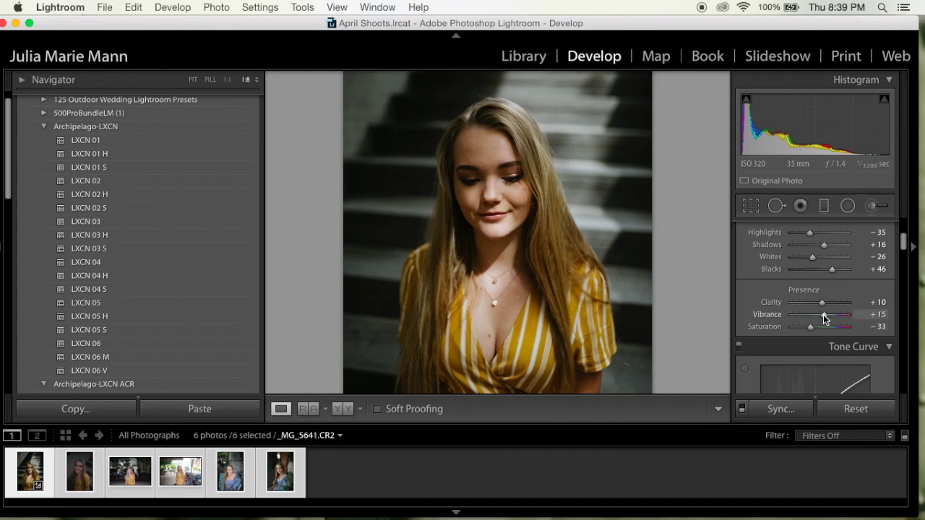
- Set the hue of the split toning highlights to 138
key("super+minus")
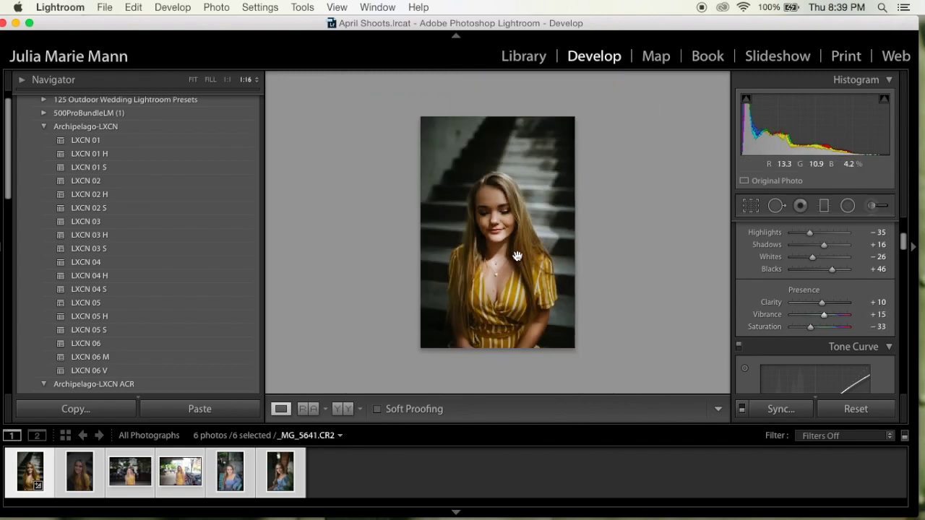
key("super+equal")
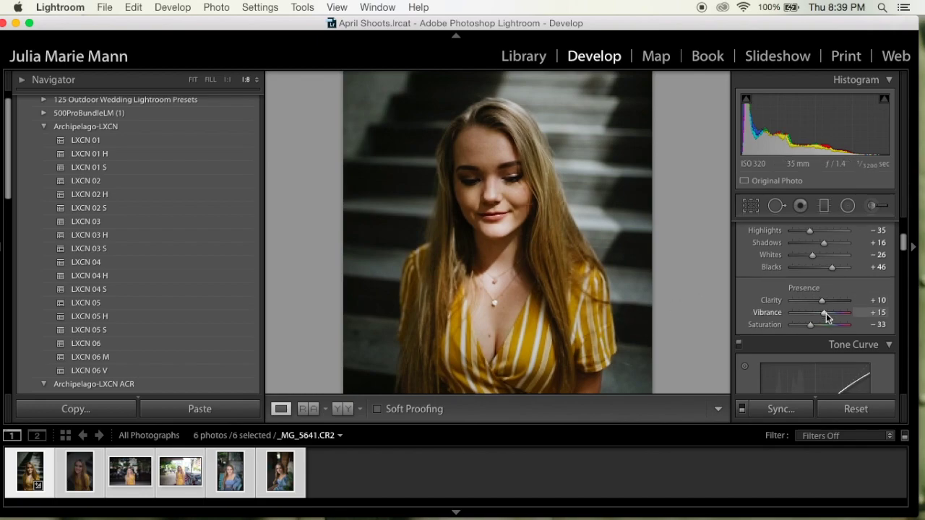
scroll(826, 313, "down", 5)
scroll(826, 313, "down", 6)
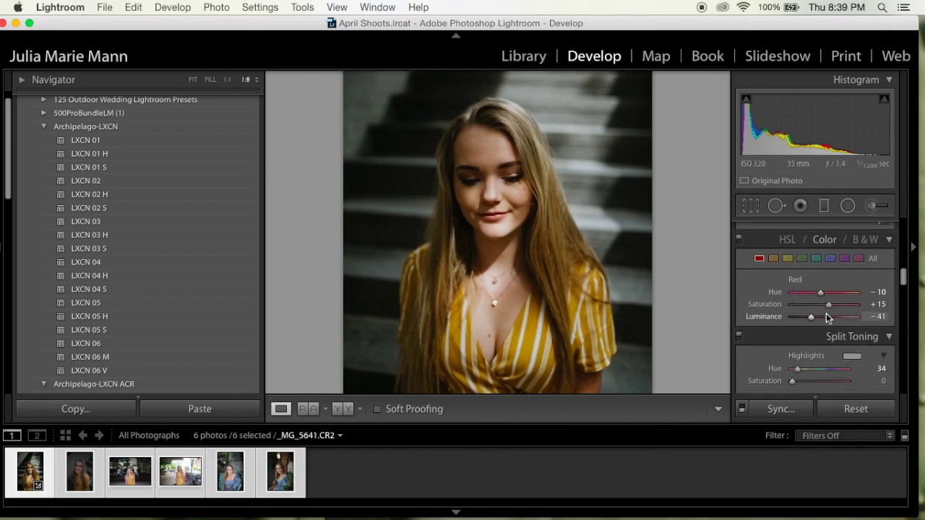
scroll(828, 318, "down", 1)
left_click(888, 264)
left_click(888, 264)
scroll(814, 332, "down", 1)
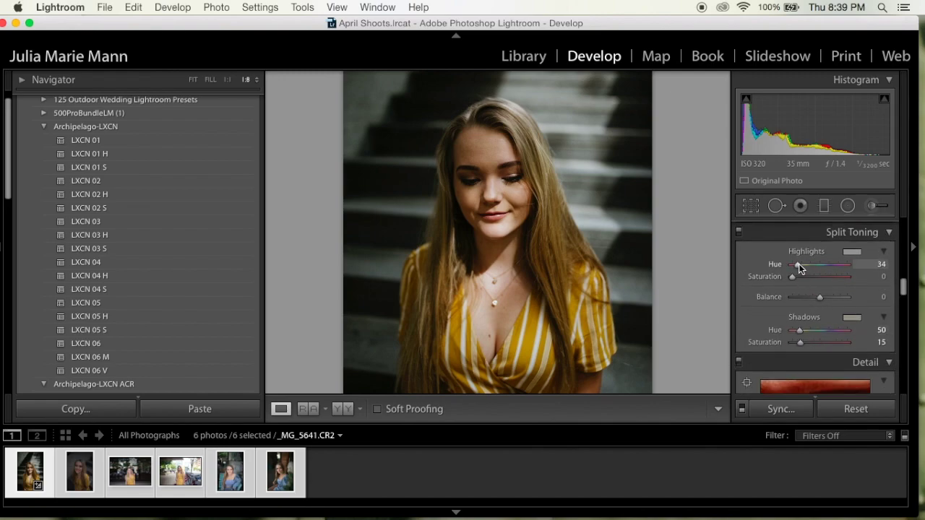
left_click_drag(799, 265, 790, 284)
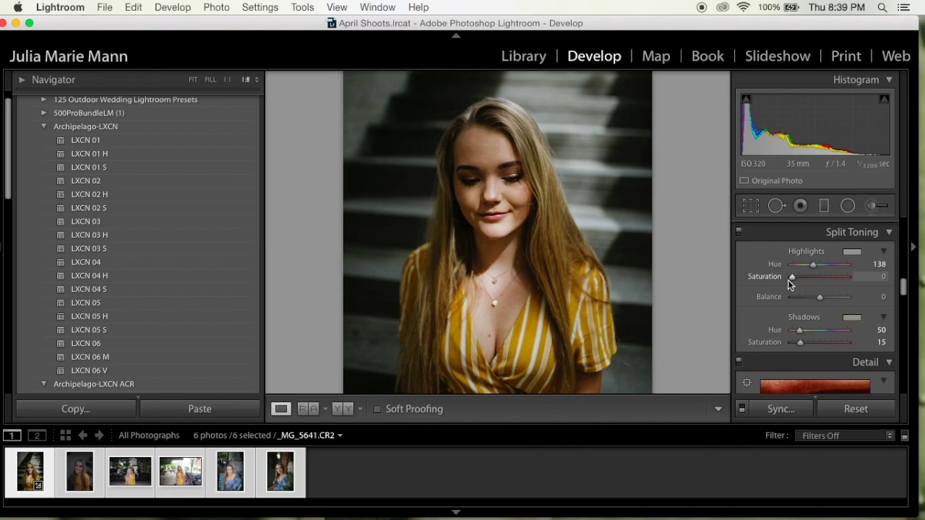
- Set the split toning balance to +33 and the shadows to hue 51 and saturation 14
left_click_drag(820, 298, 799, 291)
scroll(829, 304, "down", 3)
key("super+minus")
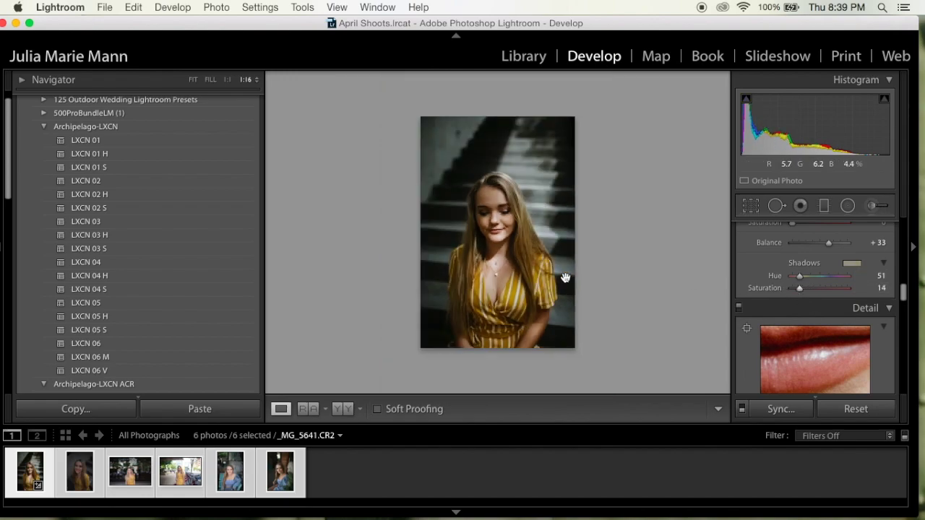
key("super+equal")
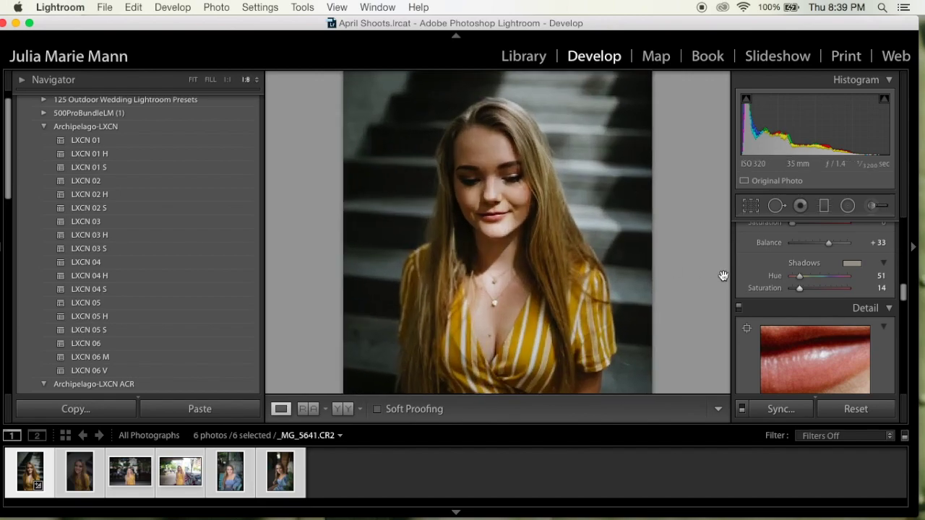
- Lower the stairs portrait's contrast to −55
scroll(838, 277, "down", 5)
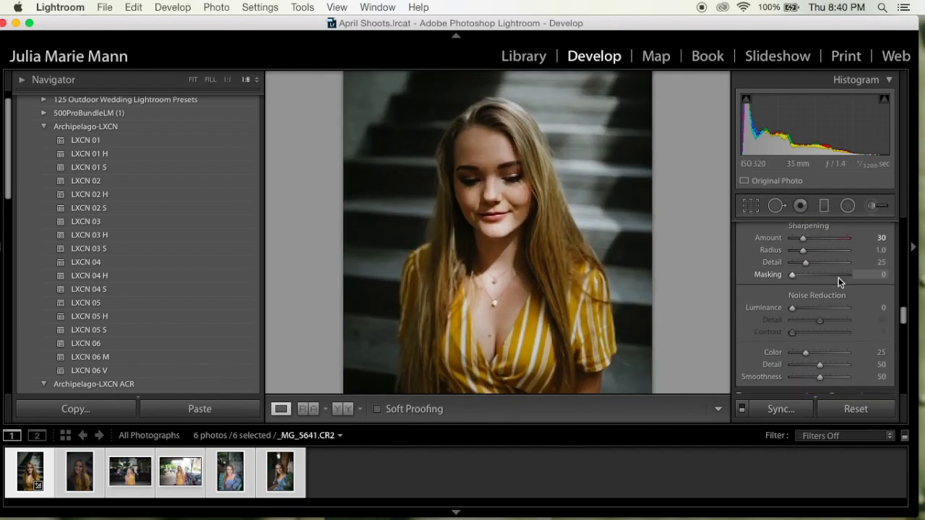
scroll(838, 278, "up", 8)
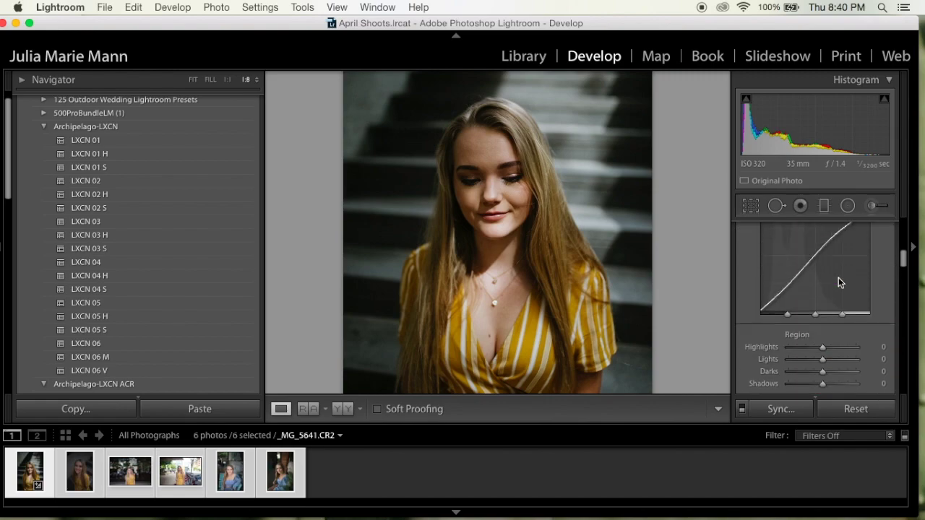
scroll(821, 246, "up", 1)
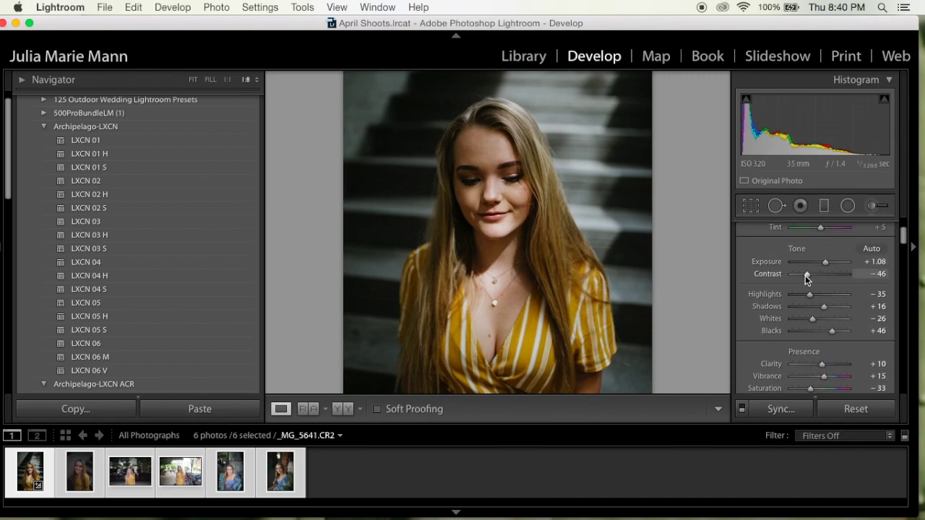
left_click_drag(804, 275, 803, 275)
left_click(485, 270)
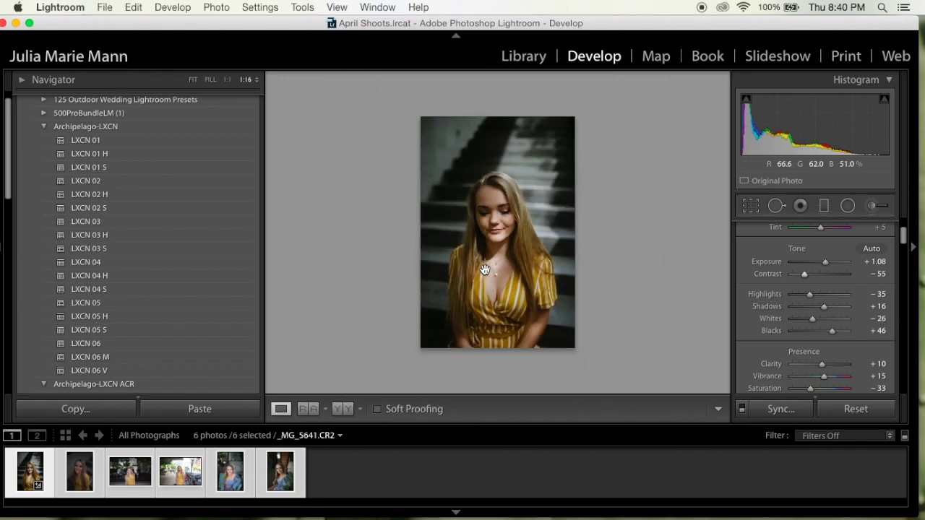
left_click(484, 269)
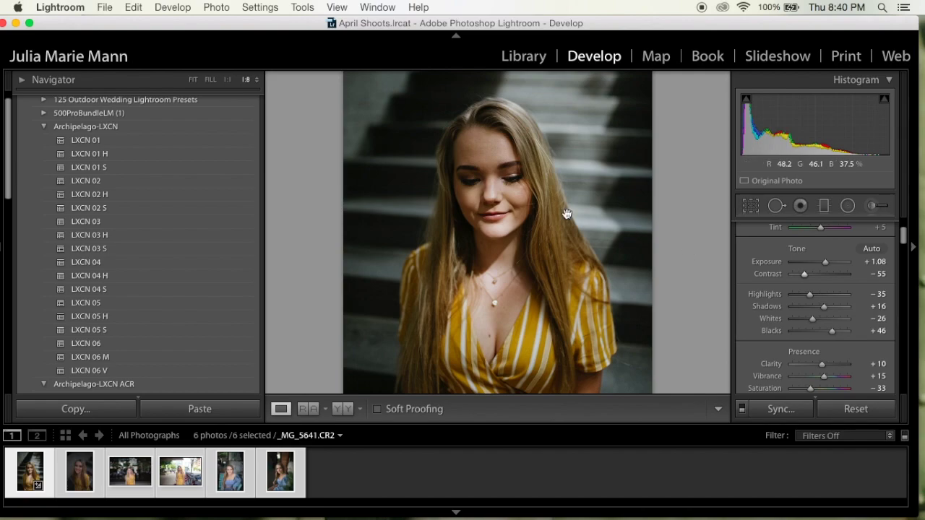
- Compare the stairs portrait before and after editing side by side, including the whole frame, and return to the single view
left_click(343, 409)
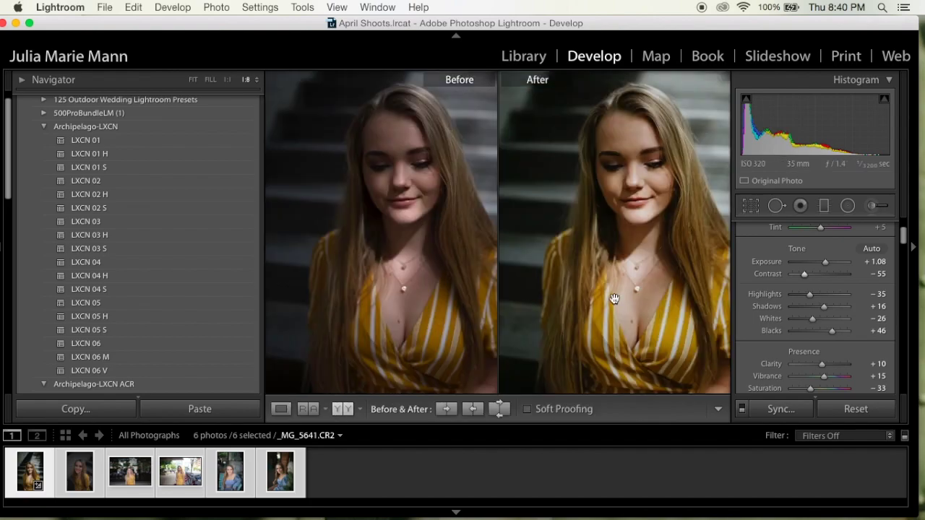
key("super+minus")
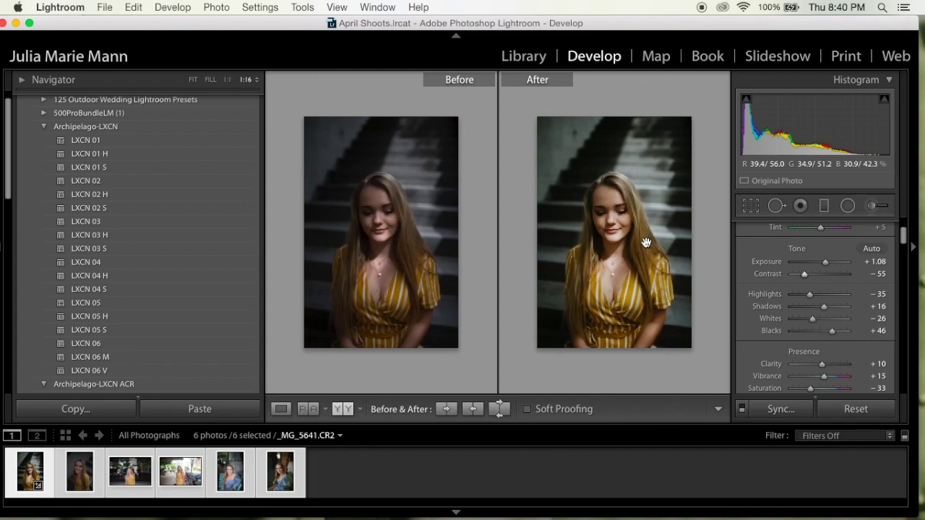
left_click(276, 410)
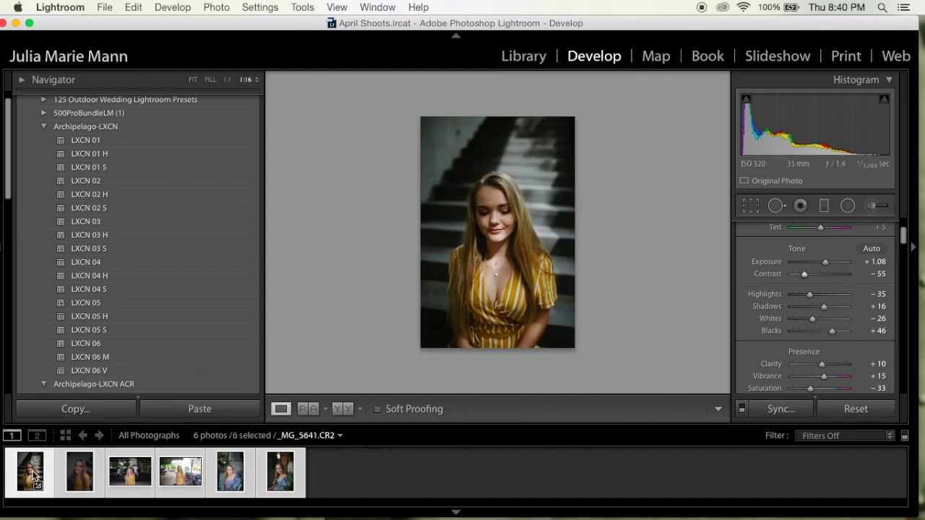
- Copy the stairs portrait's develop settings with the preselected options and paste them onto the second photo, _MG_5656-2.CR2
left_click(64, 411)
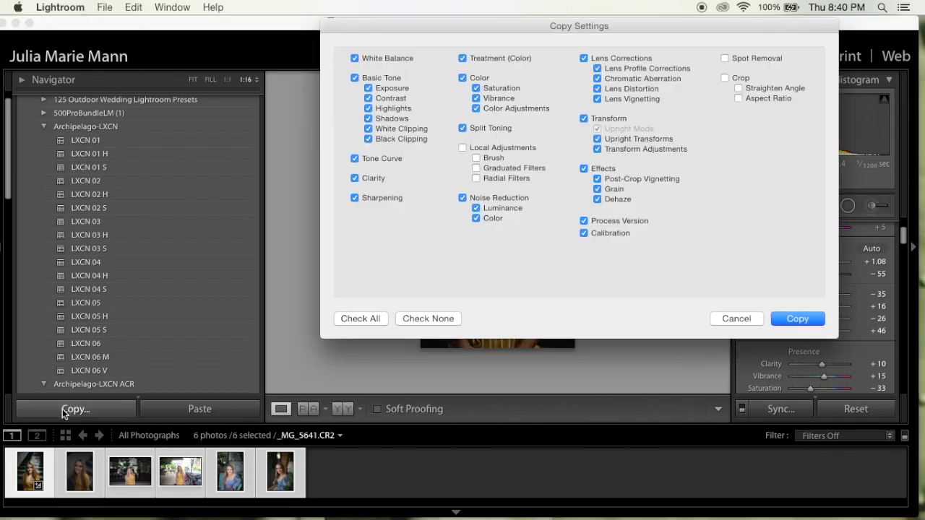
left_click(798, 319)
left_click(79, 473)
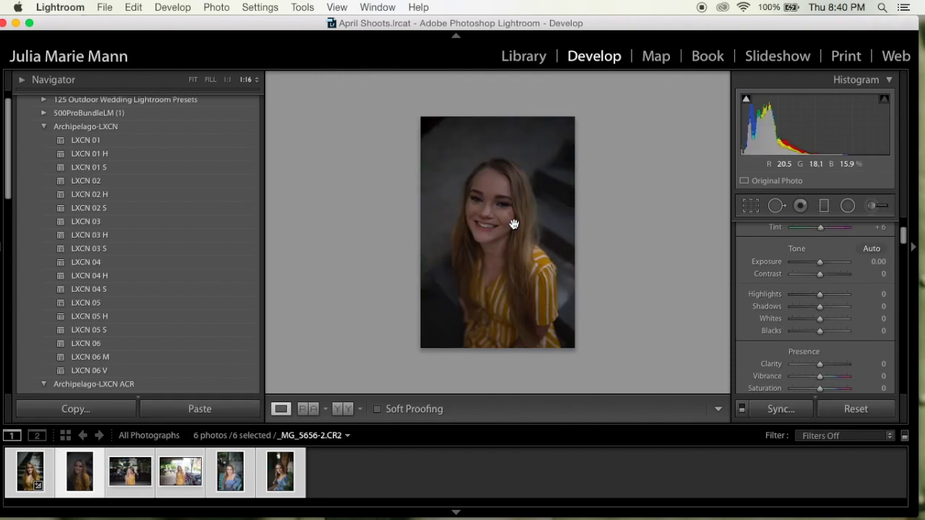
left_click(515, 210)
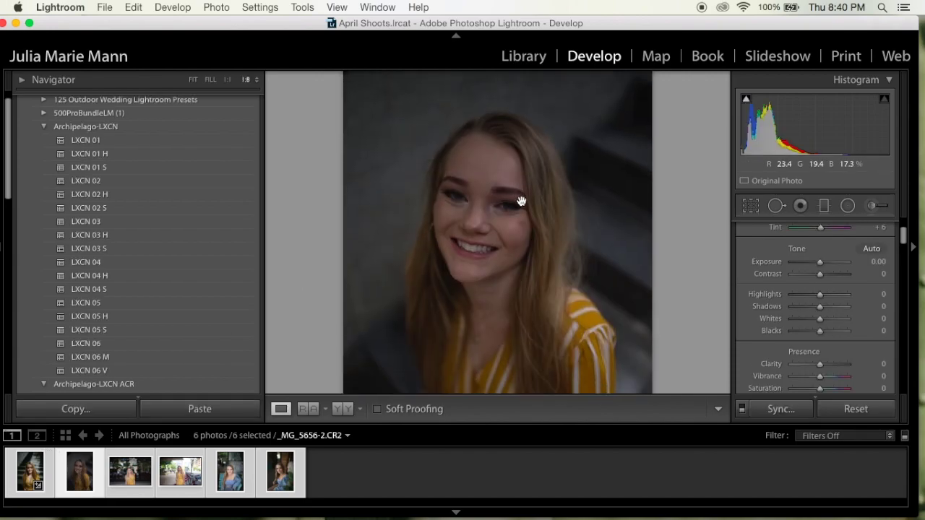
left_click(521, 200)
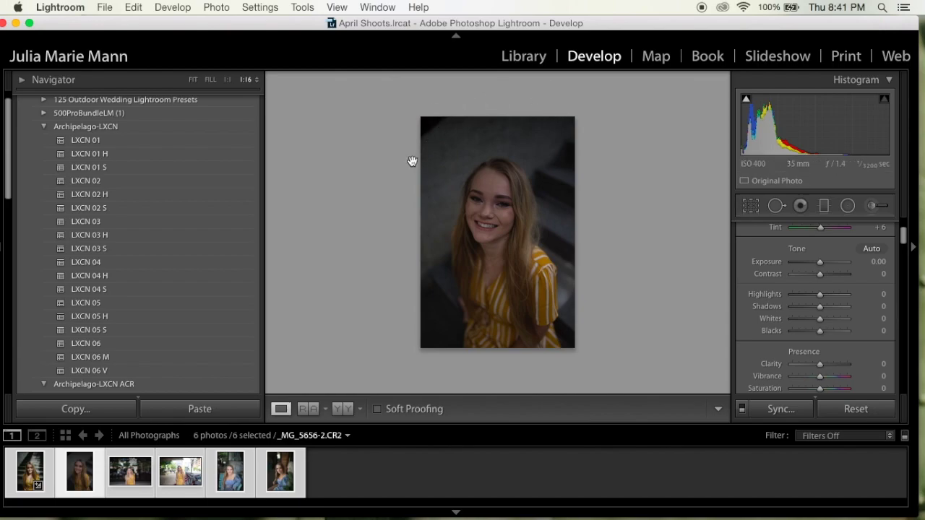
left_click(190, 410)
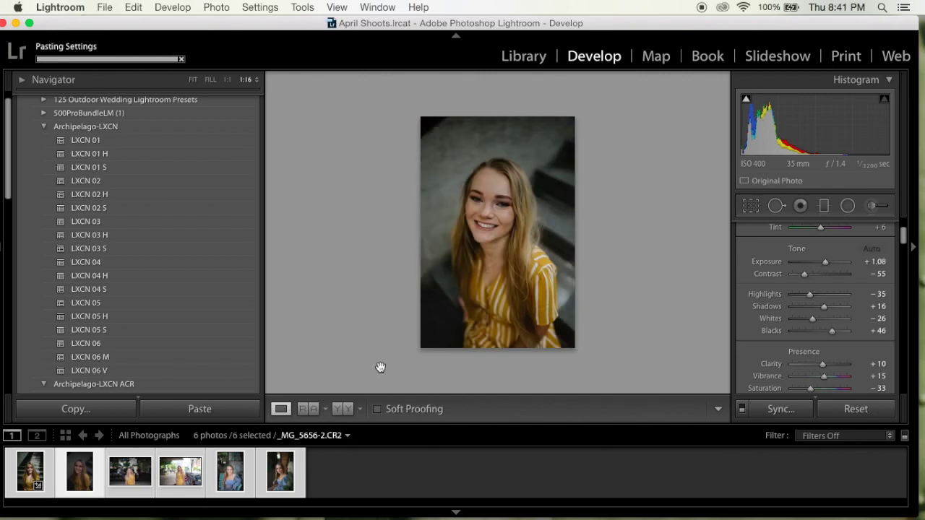
- Compare the second portrait before and after the pasted settings side by side, both whole and close up
key("super+equal")
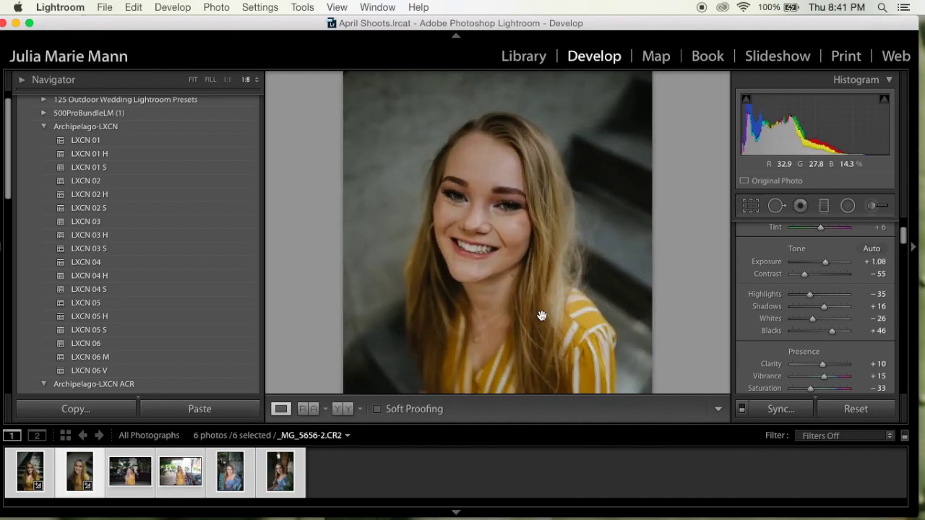
left_click(344, 410)
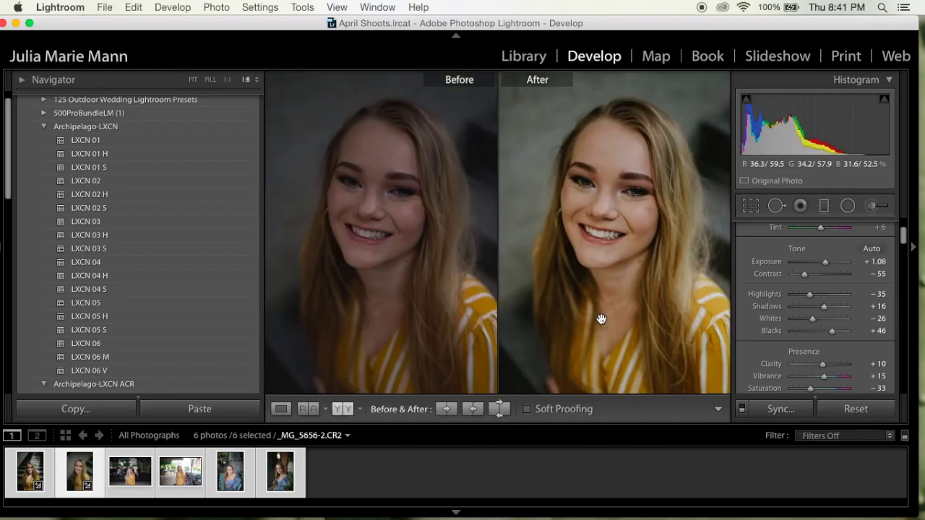
left_click(619, 308)
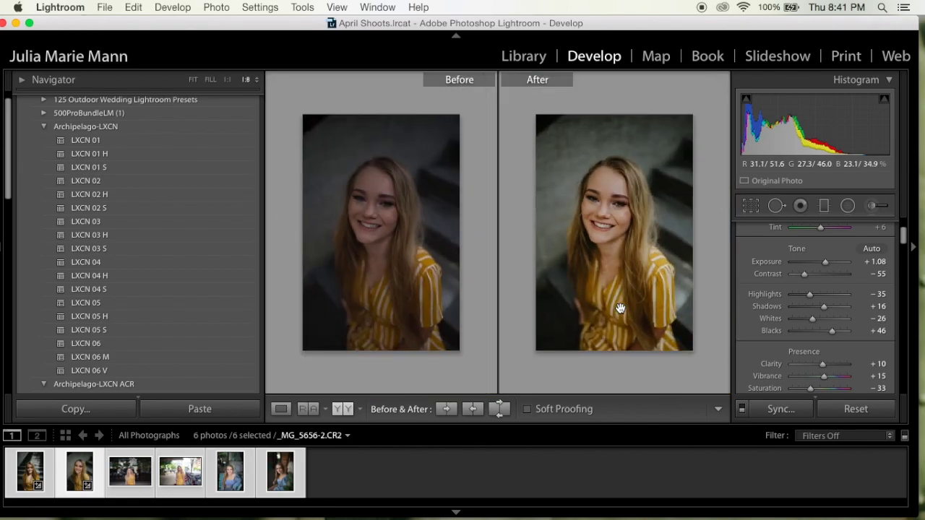
left_click(620, 309)
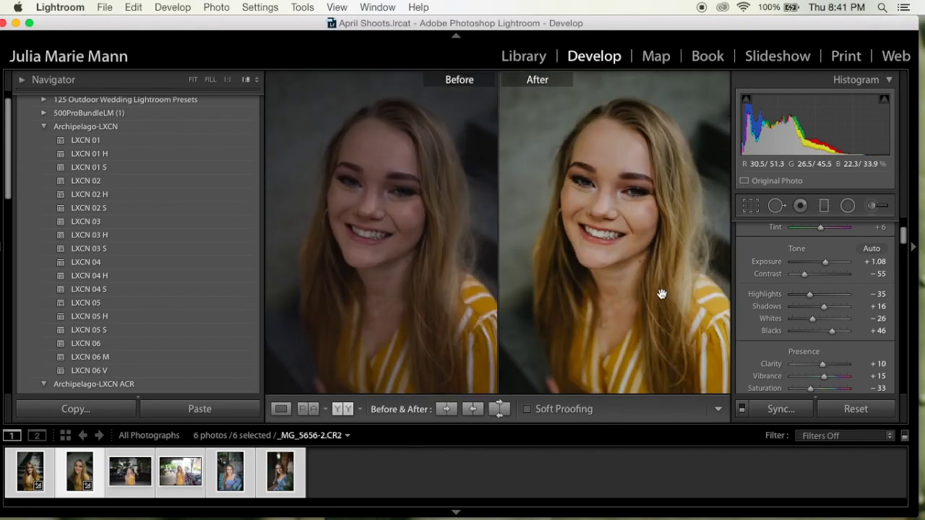
- Set the second portrait's highlights to −22, shadows to +30, blacks to +37 and clarity to +19, then return to the single view
left_click(813, 295)
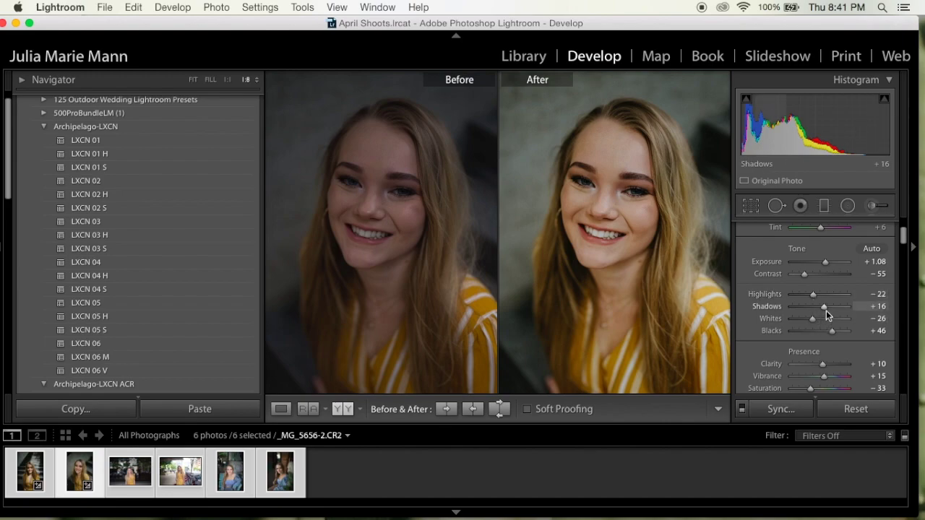
left_click(827, 307)
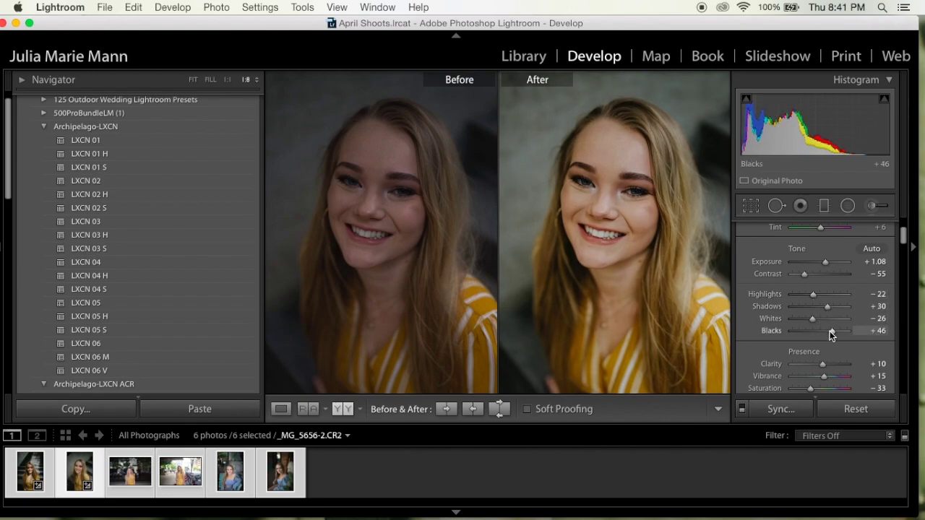
left_click(829, 331)
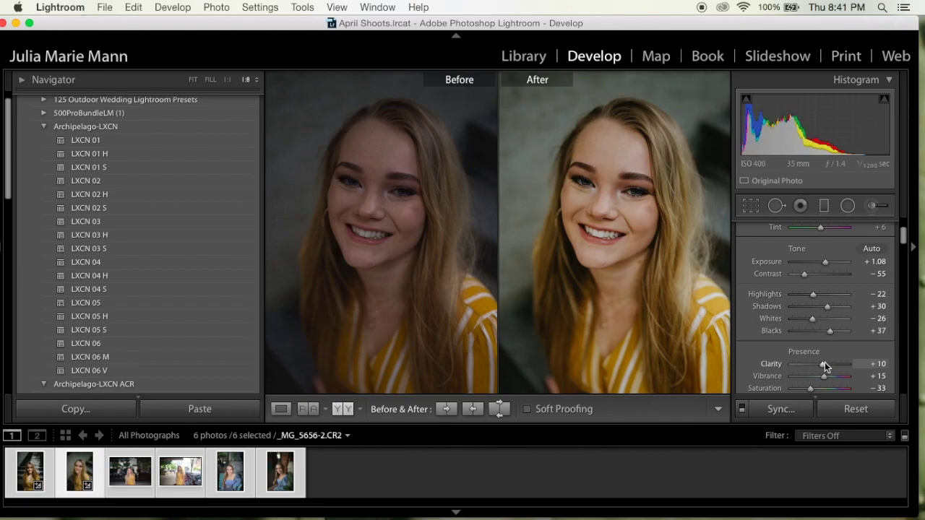
left_click(824, 363)
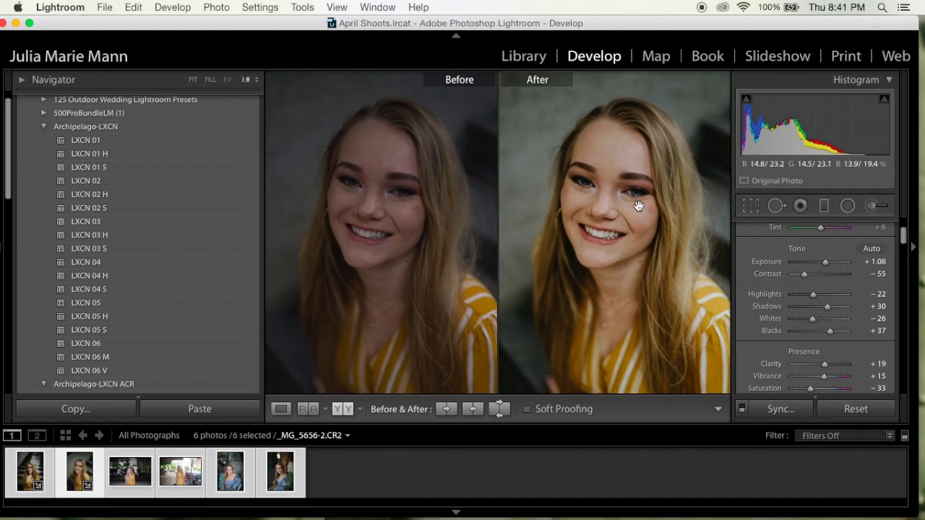
left_click(281, 409)
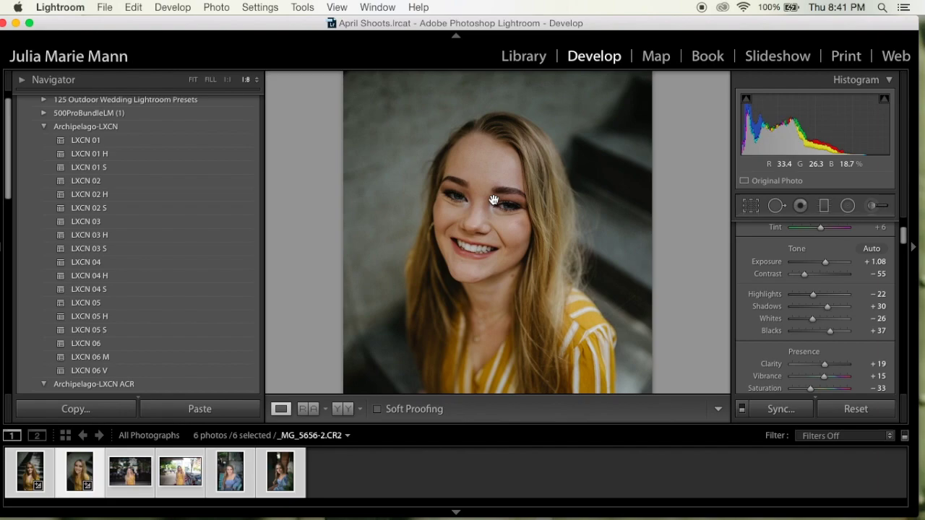
- Get close to the face and set up an adjustment brush with the Soften Skin effect
left_click(485, 258)
left_click_drag(503, 221, 531, 256)
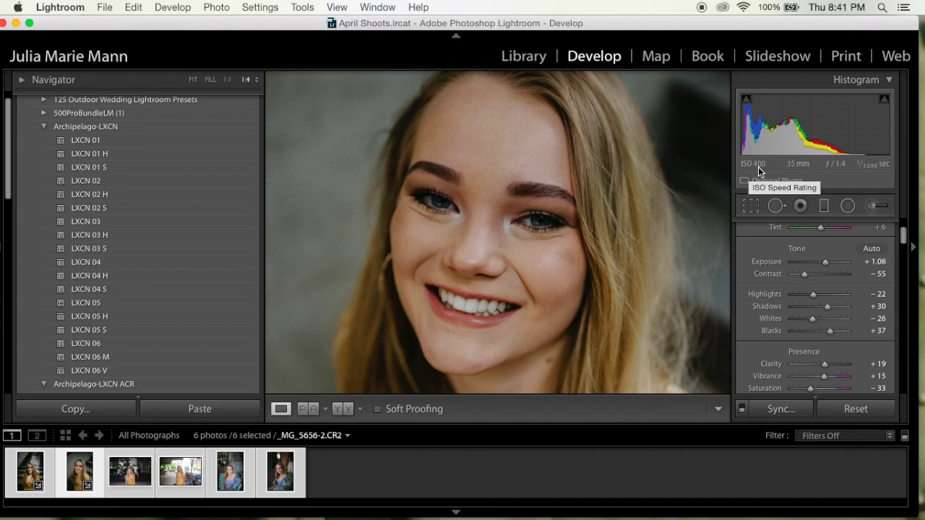
scroll(790, 244, "up", 3)
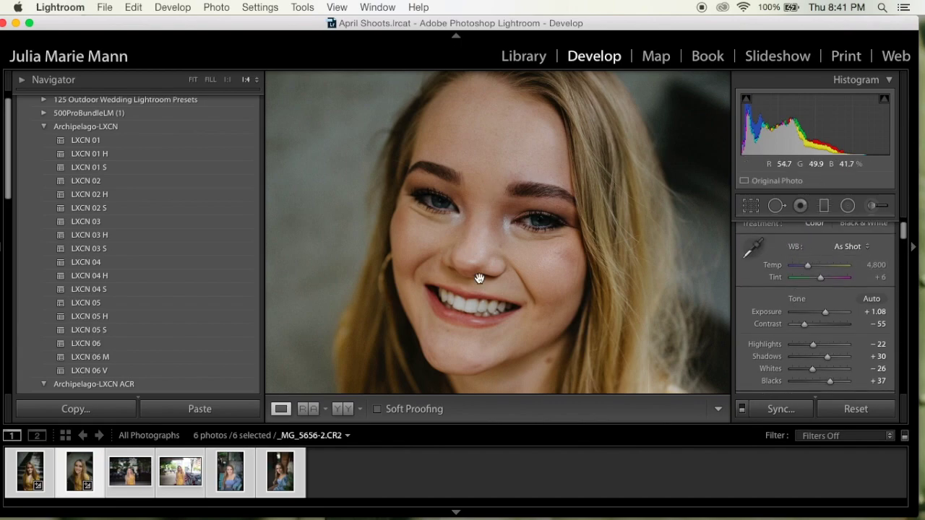
left_click(871, 207)
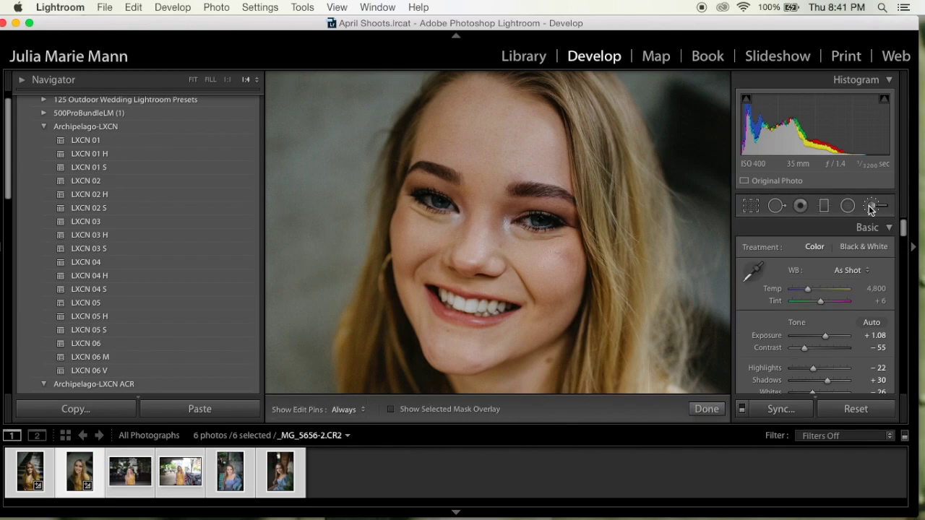
left_click(825, 251)
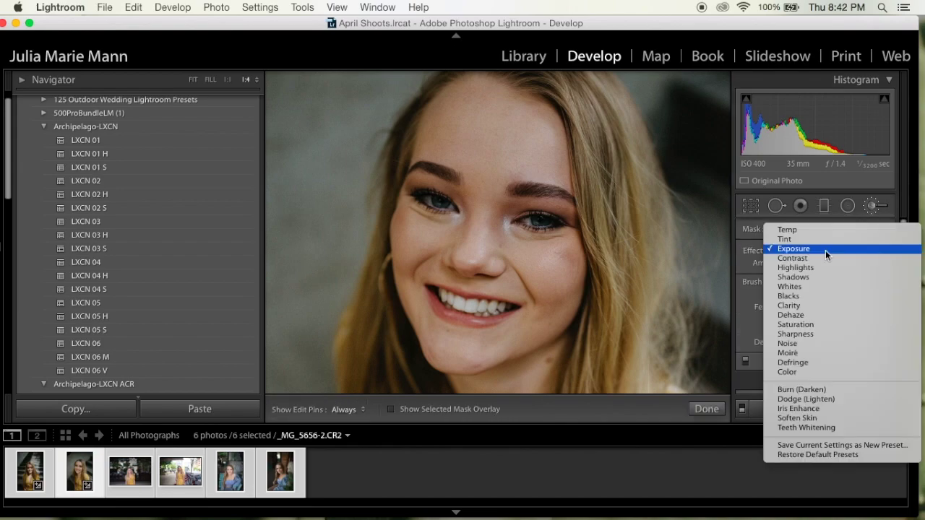
left_click(808, 419)
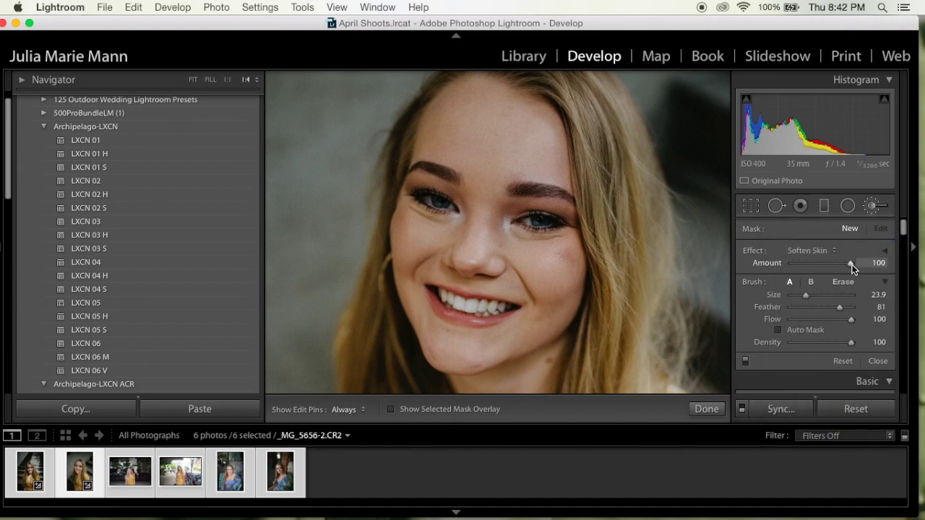
- Set the skin-softening amount to 44 and the brush size to 18.3, with edit pins never shown
left_click_drag(823, 263, 817, 264)
left_click_drag(803, 296, 802, 295)
key("h")
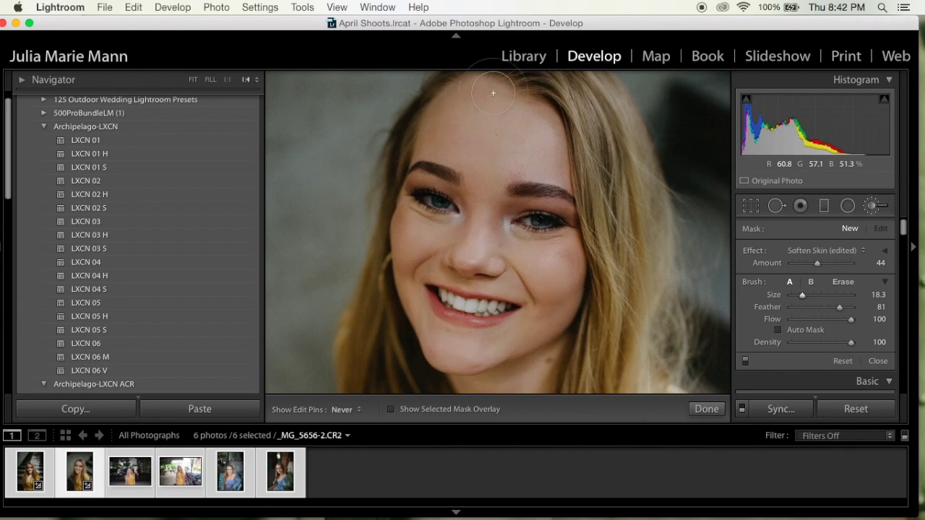
- Close the skin-softening brush and set up a new Teeth Whitening brush with amount 25 and size 5.7
left_click(708, 409)
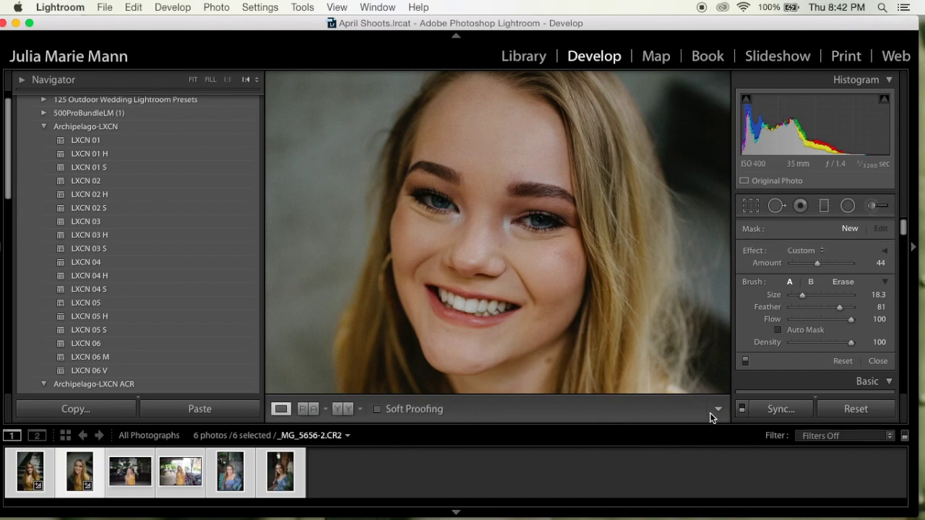
left_click(872, 206)
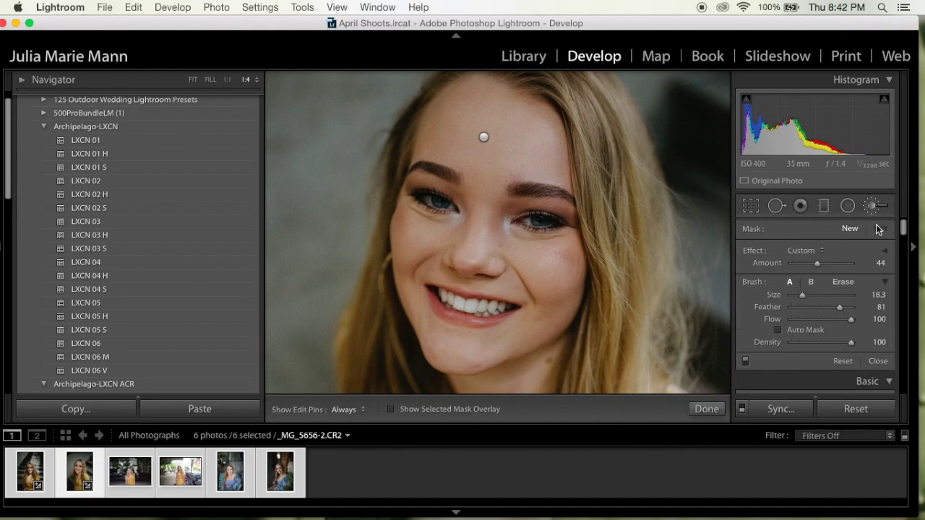
left_click(821, 256)
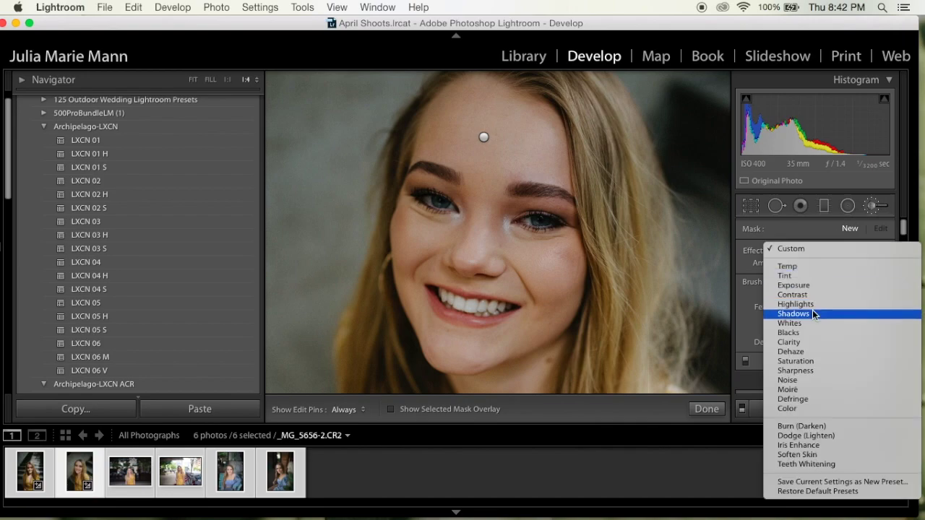
left_click(802, 464)
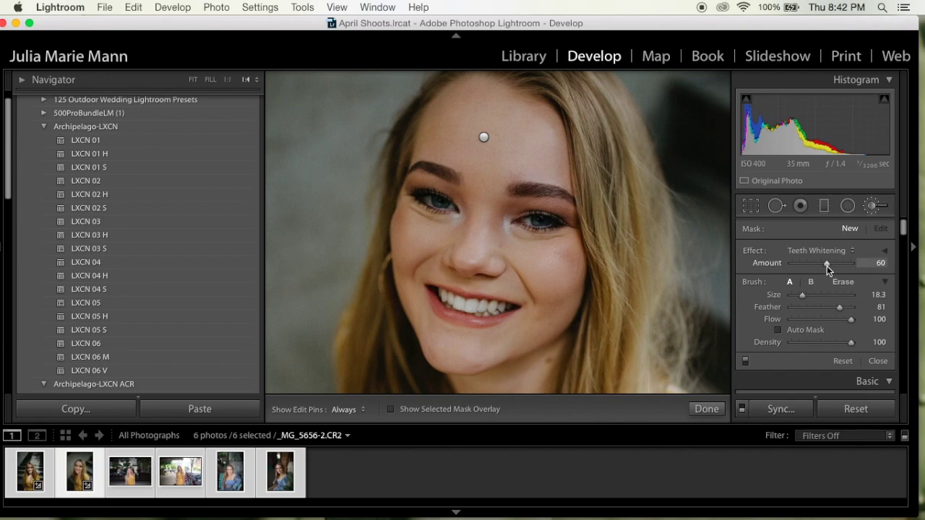
left_click_drag(826, 267, 806, 268)
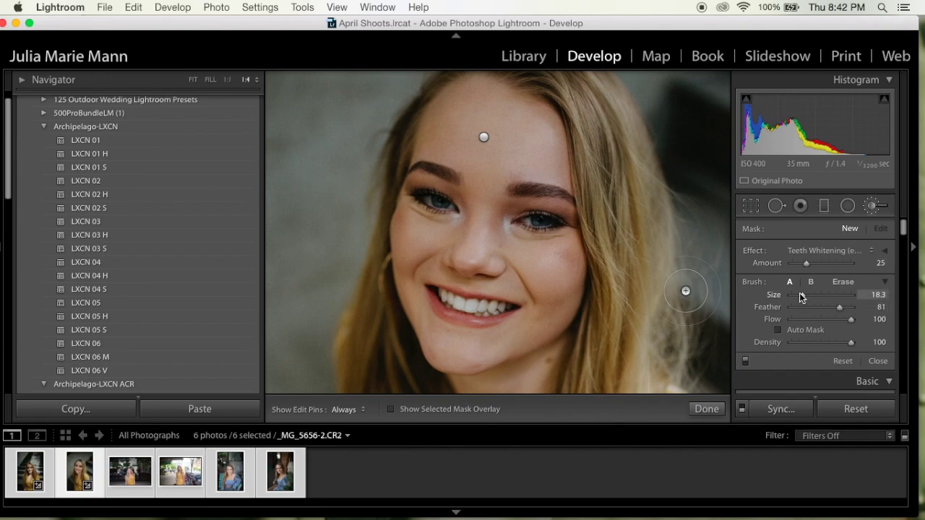
left_click(794, 294)
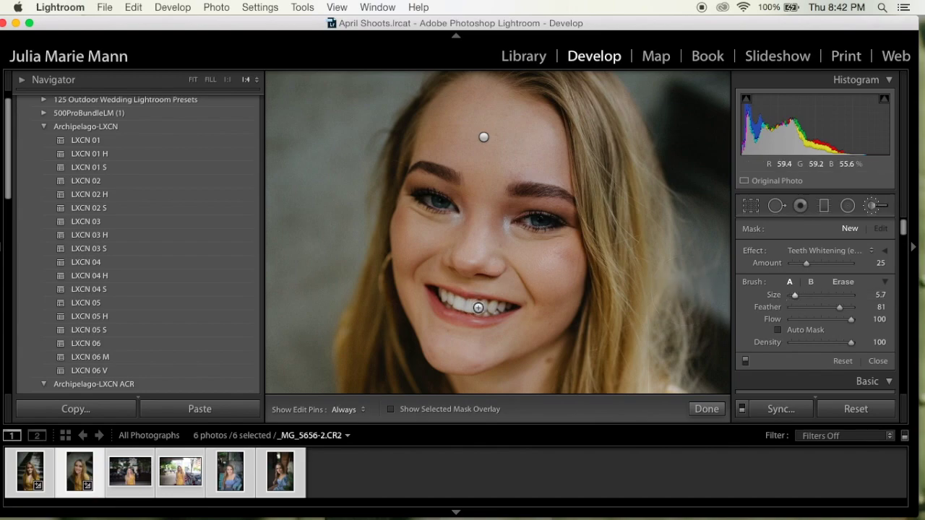
- Hide the edit pins, paint the whitening over the teeth and finish the brush adjustment
key("h")
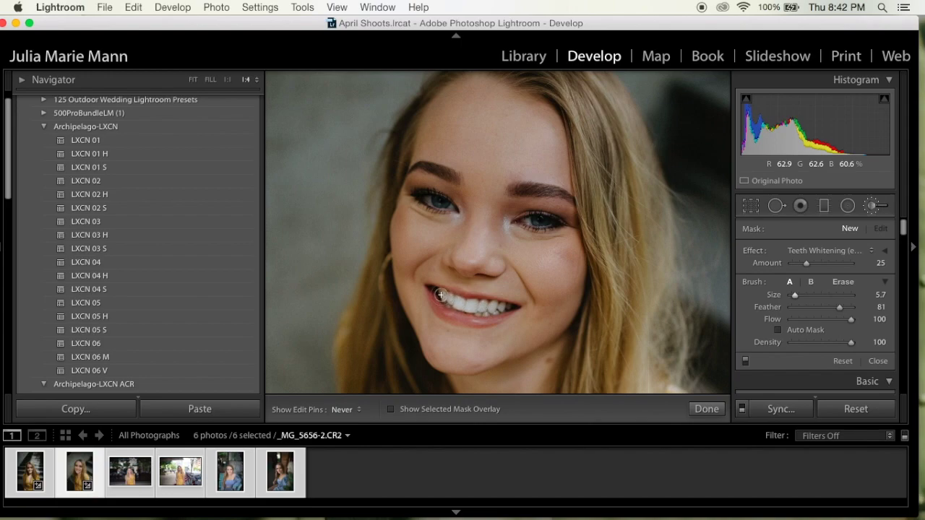
left_click(473, 311)
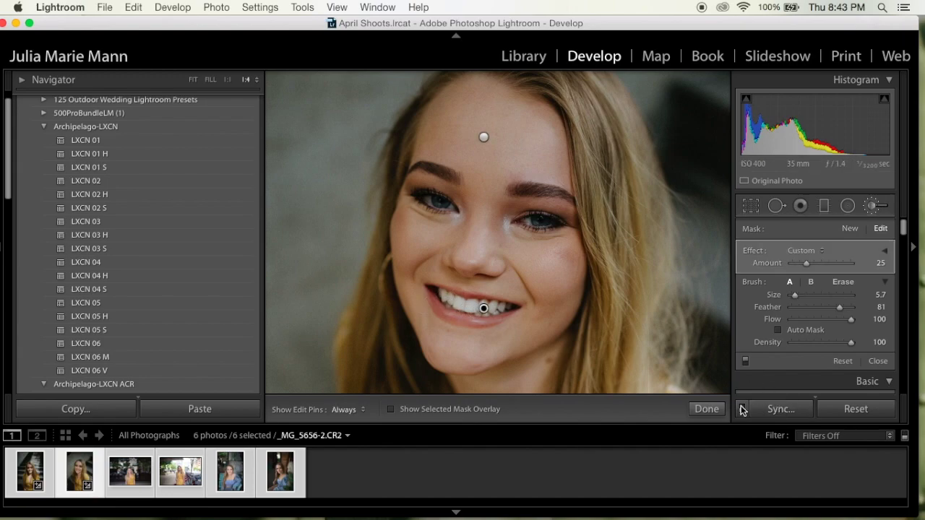
left_click(706, 409)
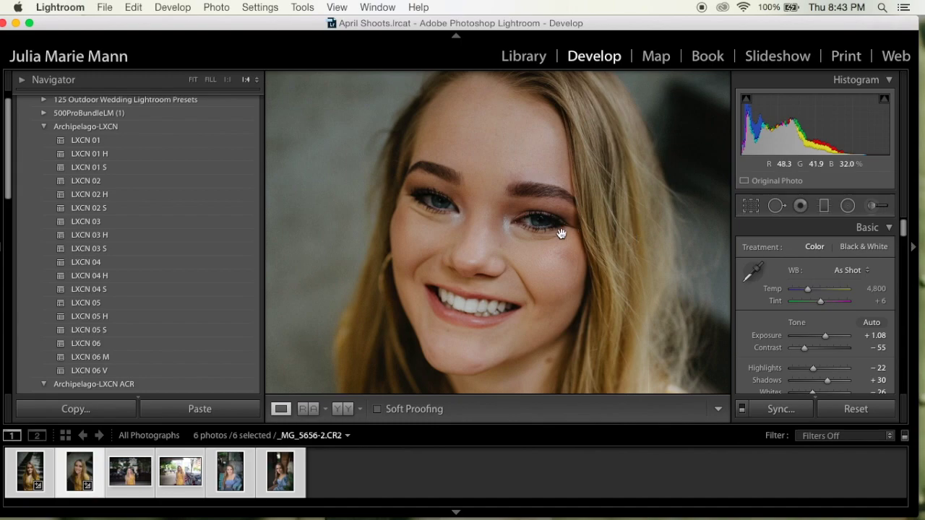
- Get closer to the eyes and set up a new adjustment brush with the Iris Enhance effect
left_click(560, 232)
key("super+equal")
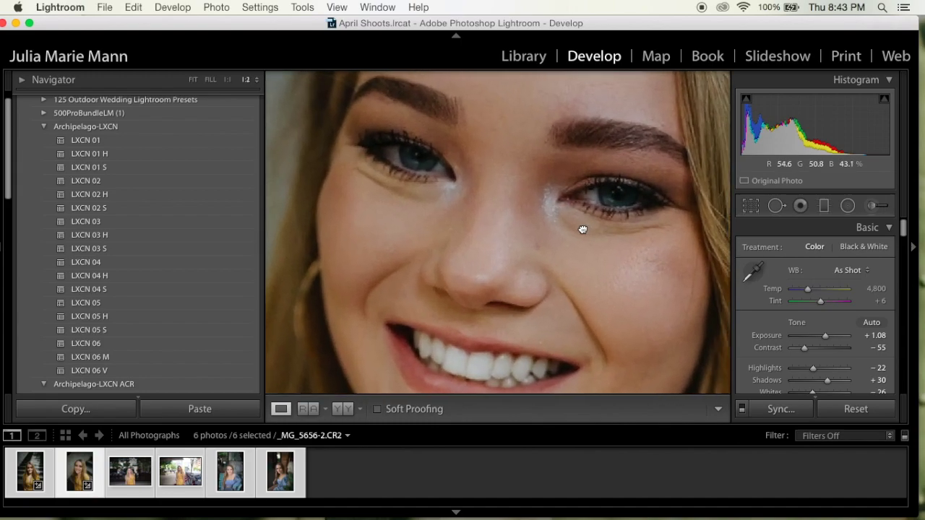
scroll(564, 252, "down", 2)
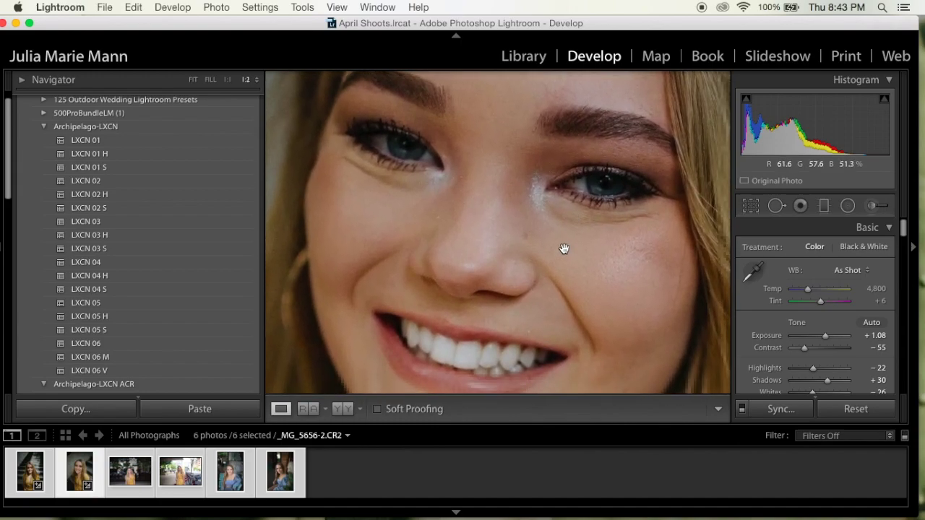
left_click(873, 206)
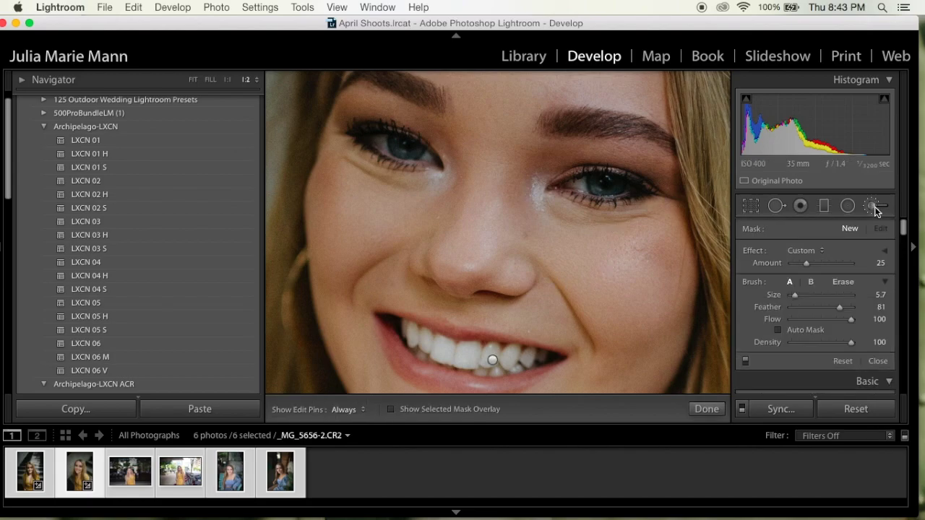
left_click(874, 206)
left_click(873, 207)
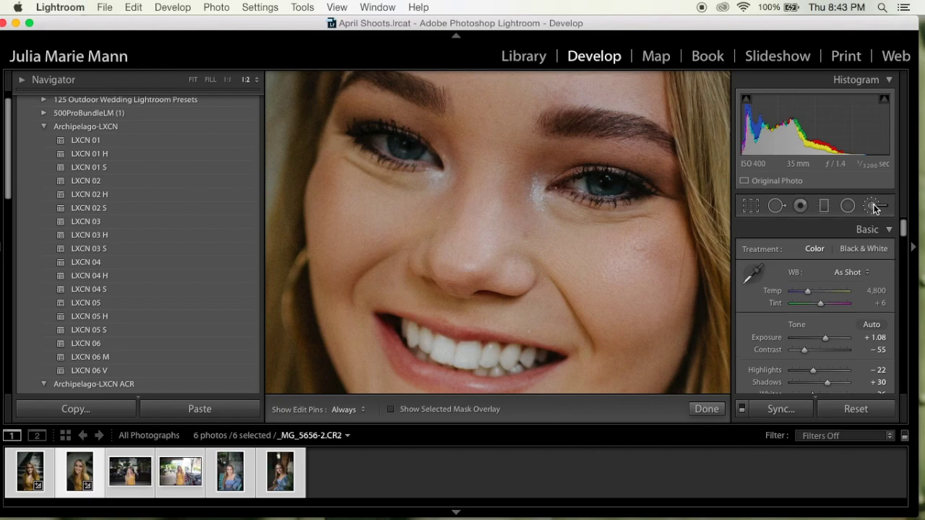
left_click(821, 250)
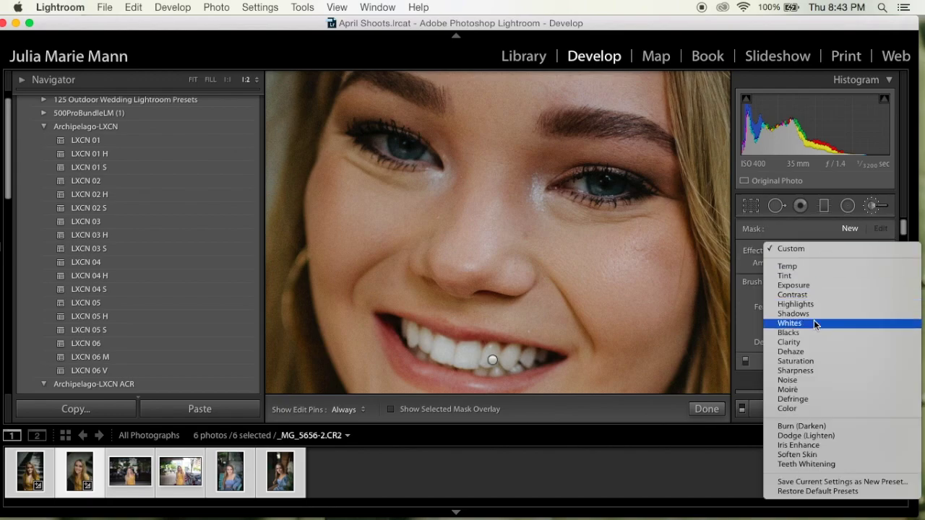
left_click(810, 446)
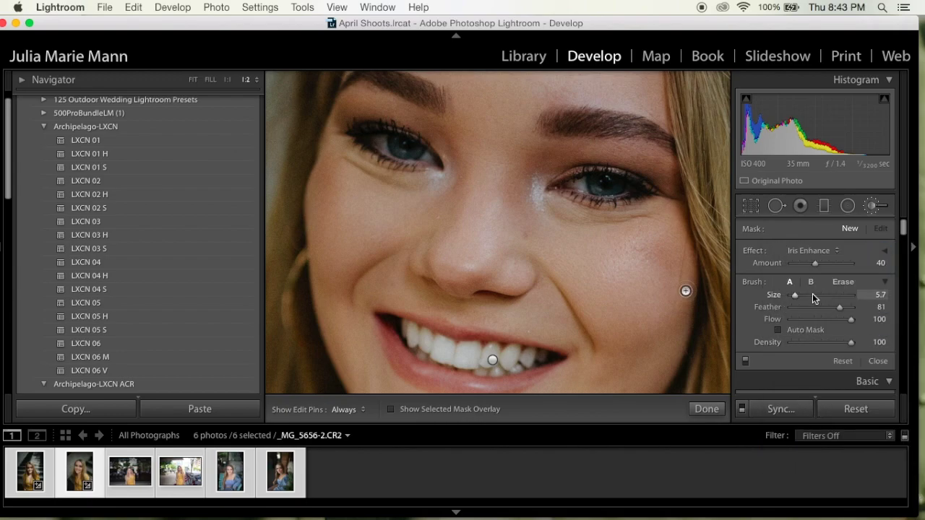
- Set the brush size to 2.5 and paint over both irises with the edit pins hidden
left_click_drag(794, 295, 793, 295)
key("h")
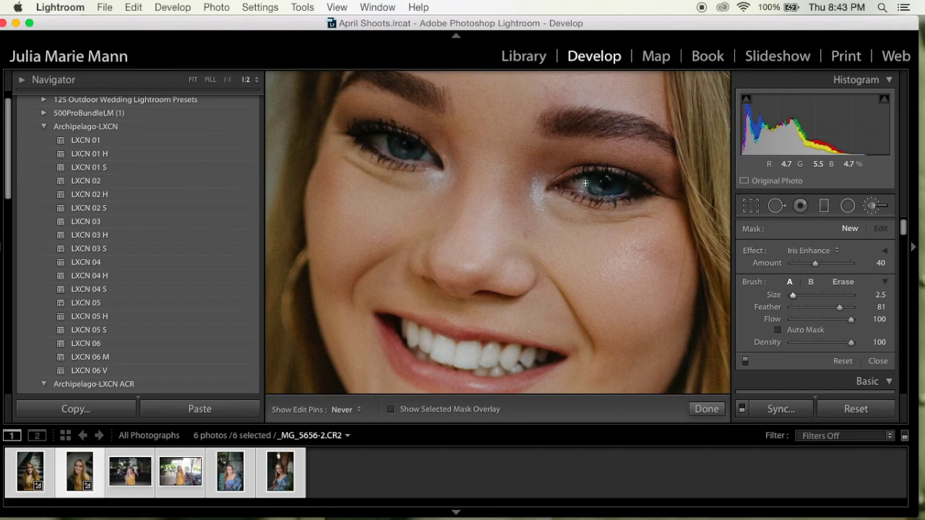
mouse_move(582, 187)
left_mouse_down()
mouse_move(627, 188)
mouse_move(601, 188)
left_mouse_up()
key("h")
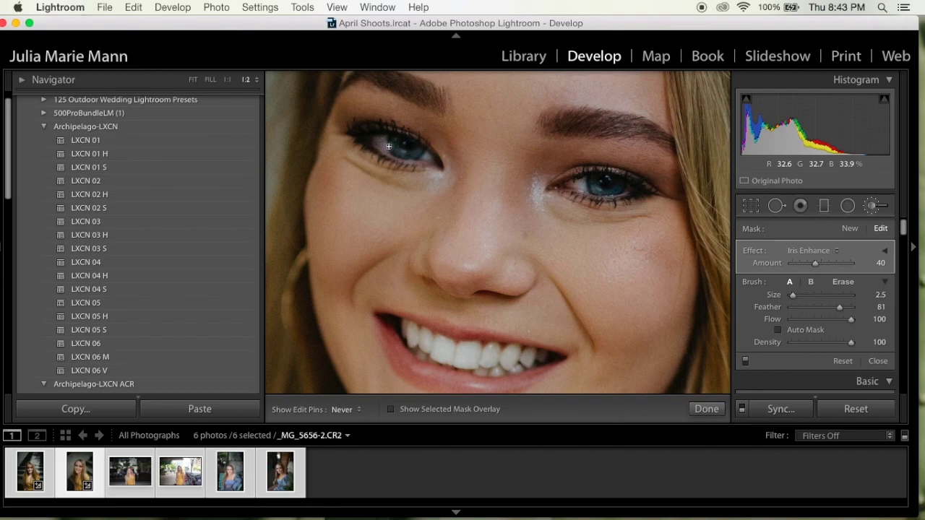
key("h")
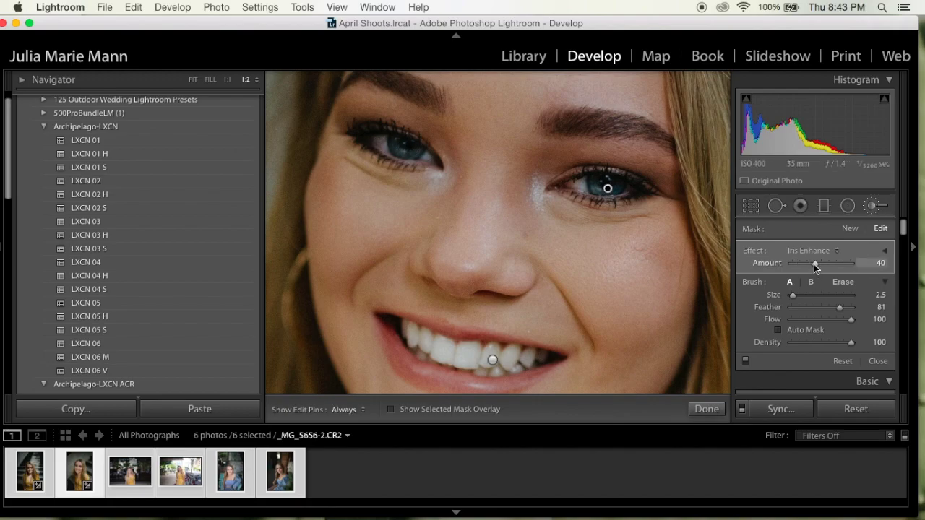
- Try iris enhancement amounts of 50 and 38, settle on 40 and finish the brush adjustment
mouse_move(815, 264)
left_mouse_down()
mouse_move(842, 268)
mouse_move(820, 271)
left_mouse_up()
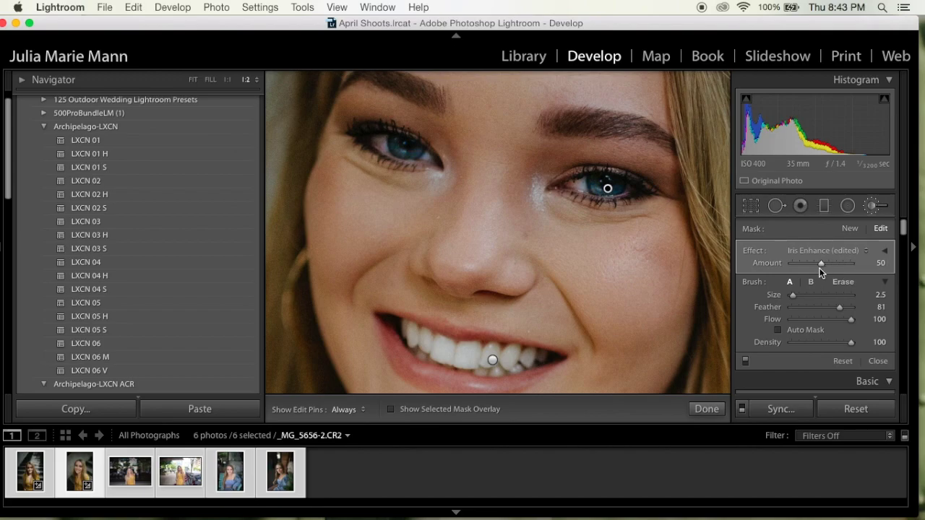
left_click_drag(819, 265, 814, 264)
key("super+minus")
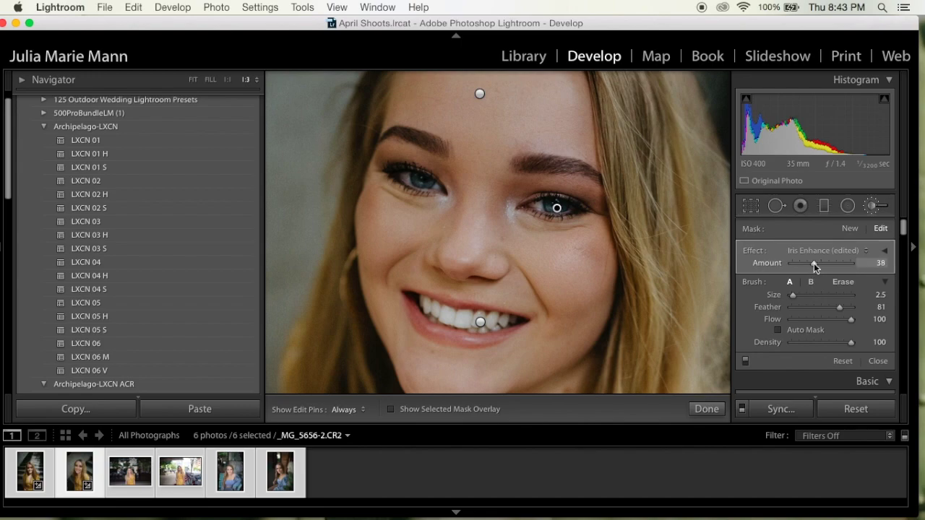
mouse_move(814, 263)
left_mouse_down()
mouse_move(850, 270)
mouse_move(815, 274)
left_mouse_up()
left_click(707, 409)
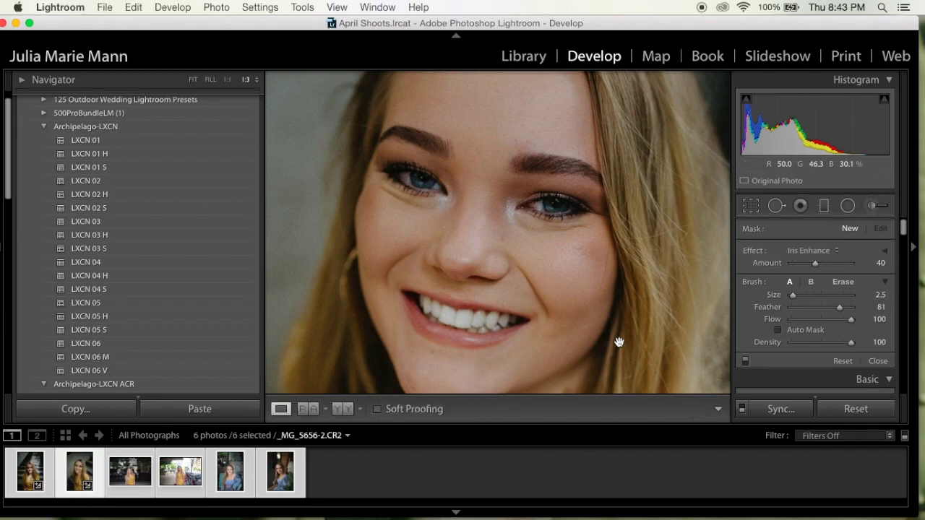
- Compare the retouched second portrait before and after side by side, both whole and closer up
left_click(552, 290)
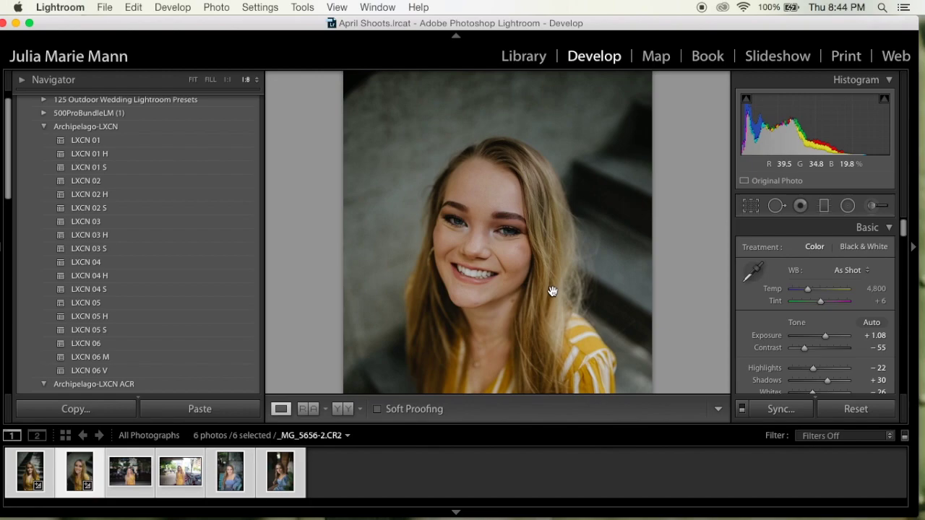
key("super+minus")
left_click(335, 415)
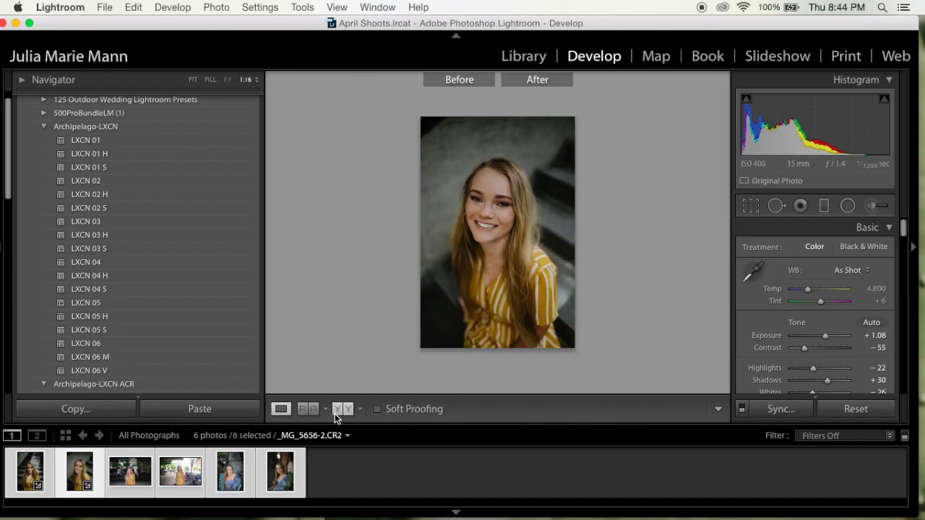
key("super+equal")
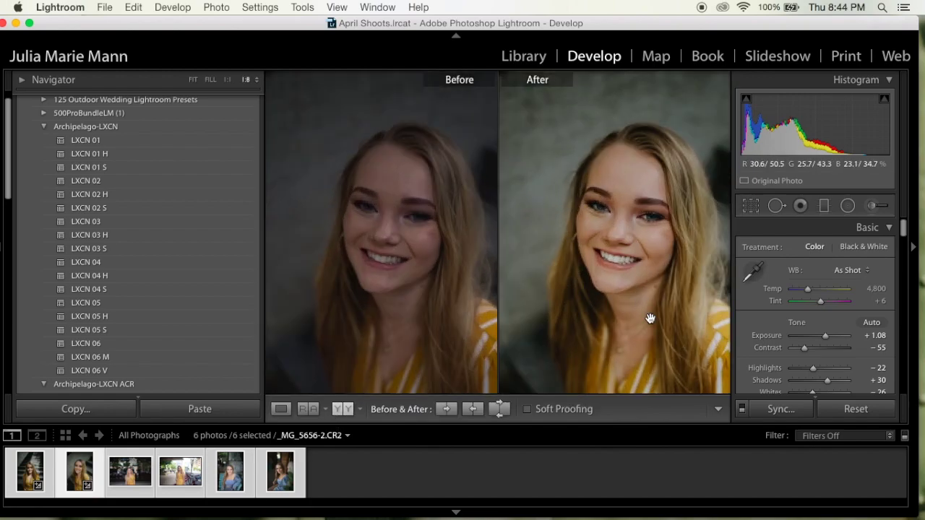
left_click_drag(677, 295, 660, 258)
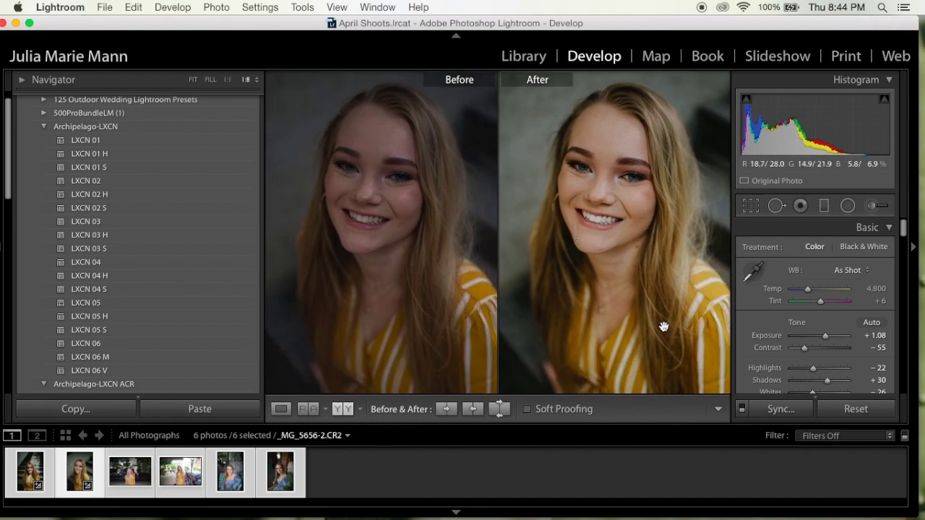
key("super+minus")
key("super+equal")
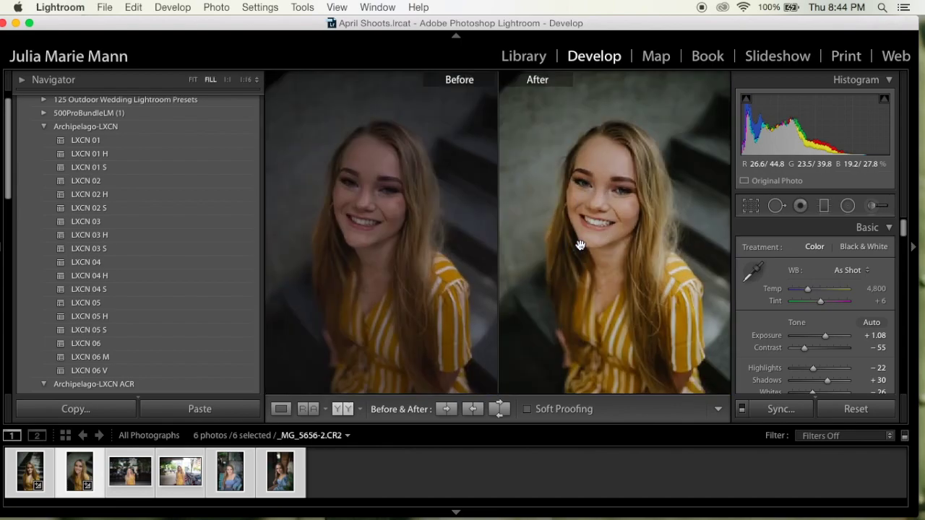
- Copy the second portrait's settings without local adjustments, spot removal or crop, and paste them onto the third photo in single view
left_click(73, 407)
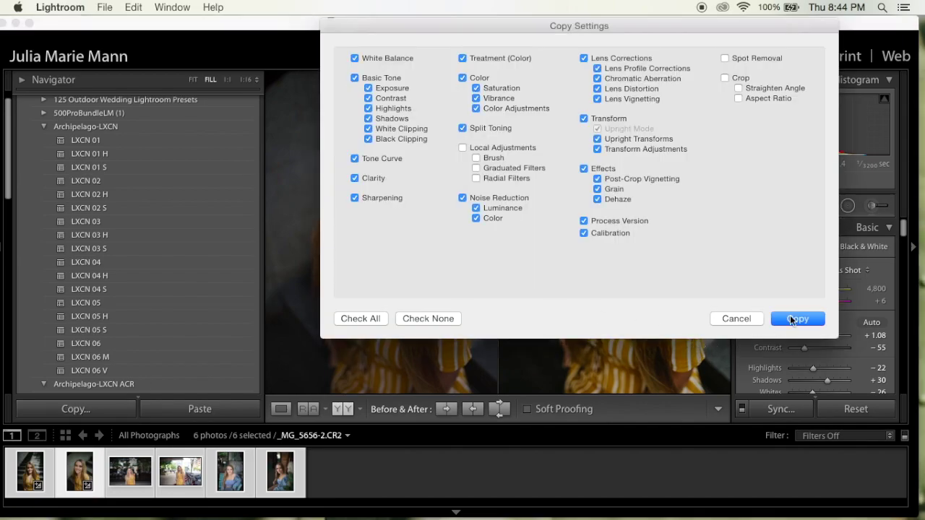
left_click(793, 319)
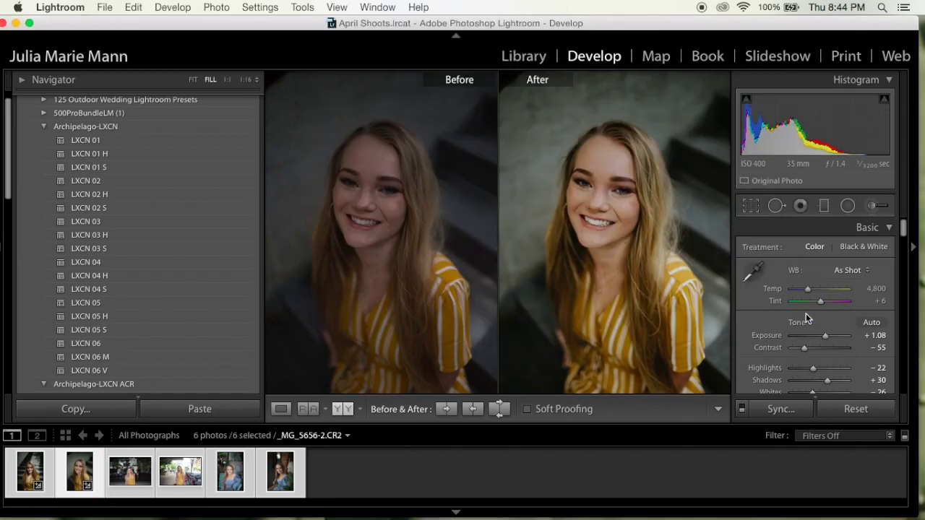
left_click(128, 477)
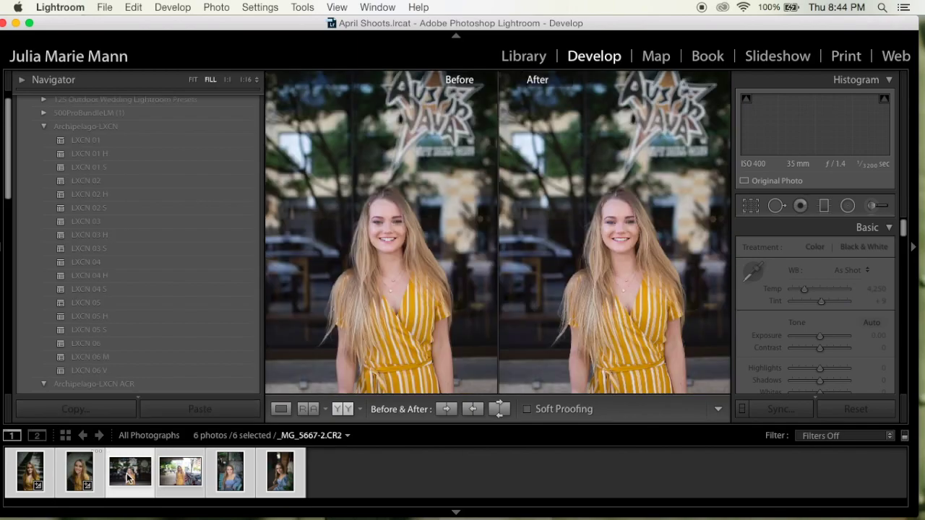
left_click(285, 411)
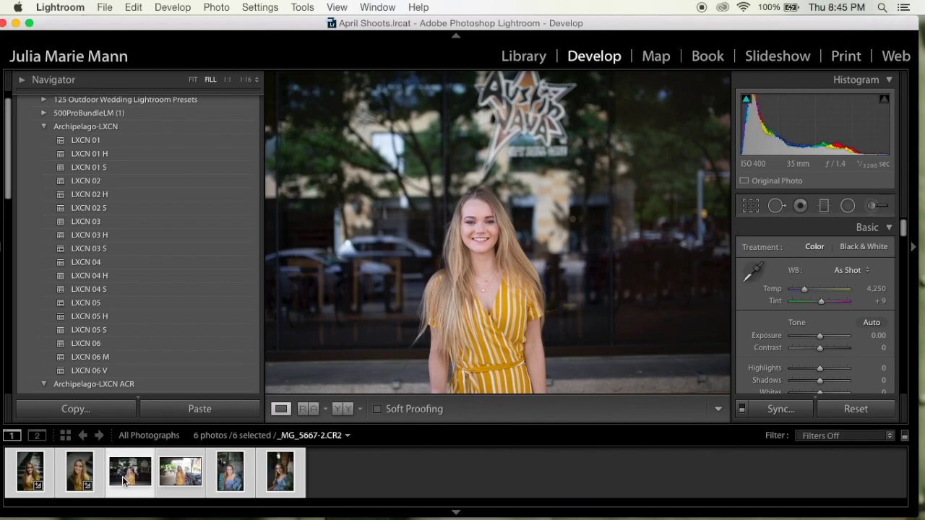
left_click(167, 407)
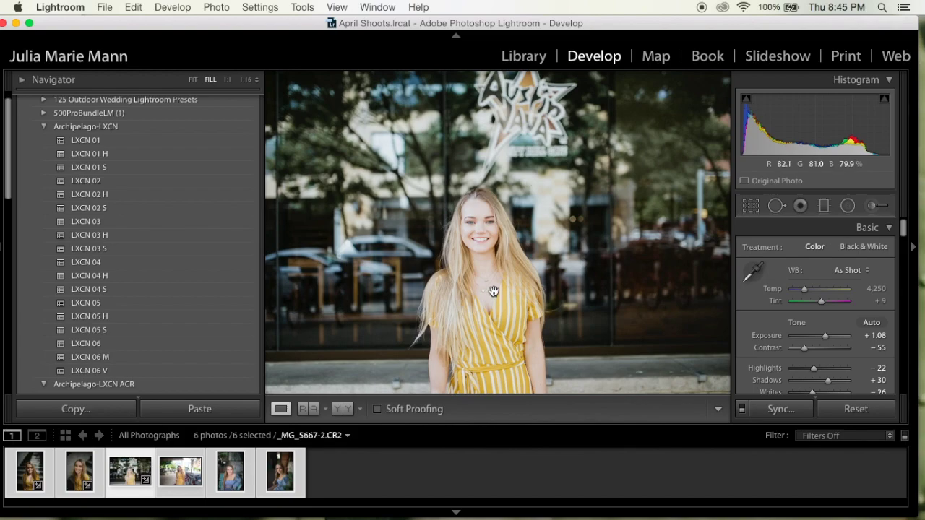
- Reset the third photo's exposure to 0.00 and get closer to the woman to judge the remaining tone settings
double_click(823, 337)
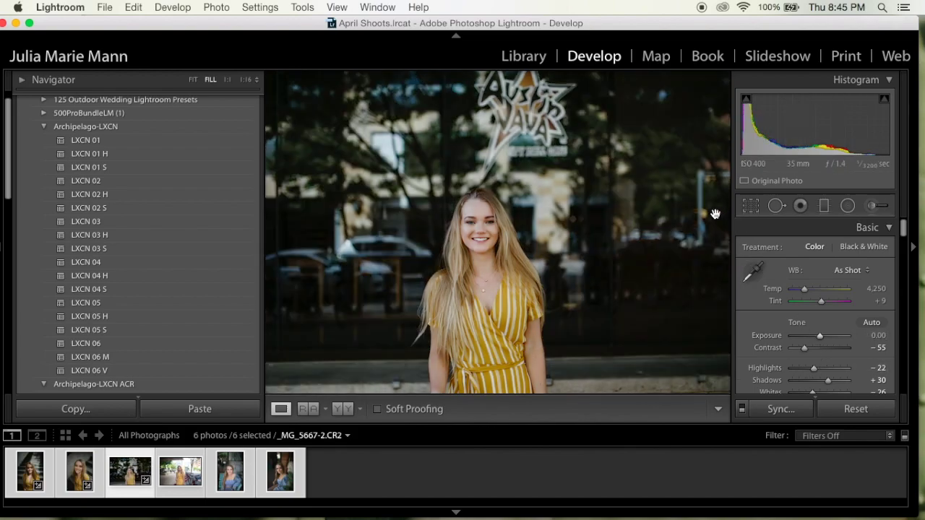
left_click(594, 233)
left_click(534, 216)
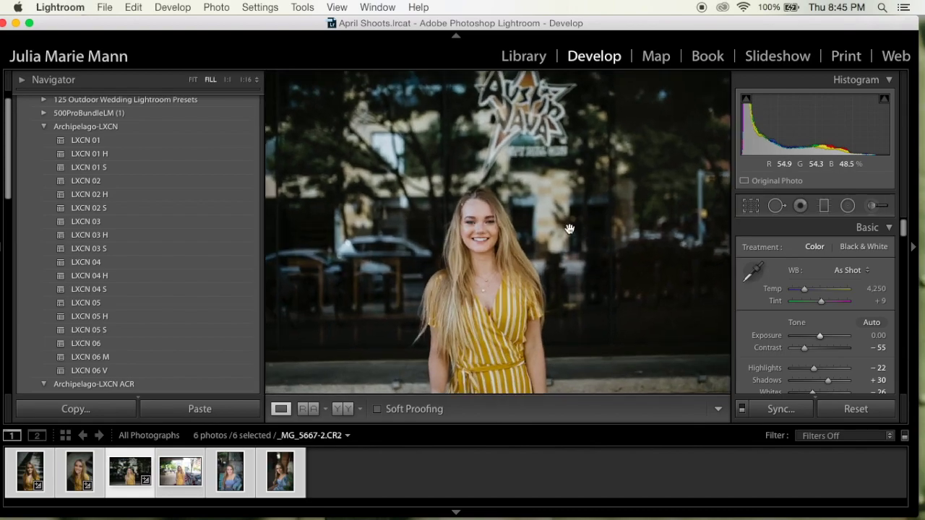
left_click(569, 229)
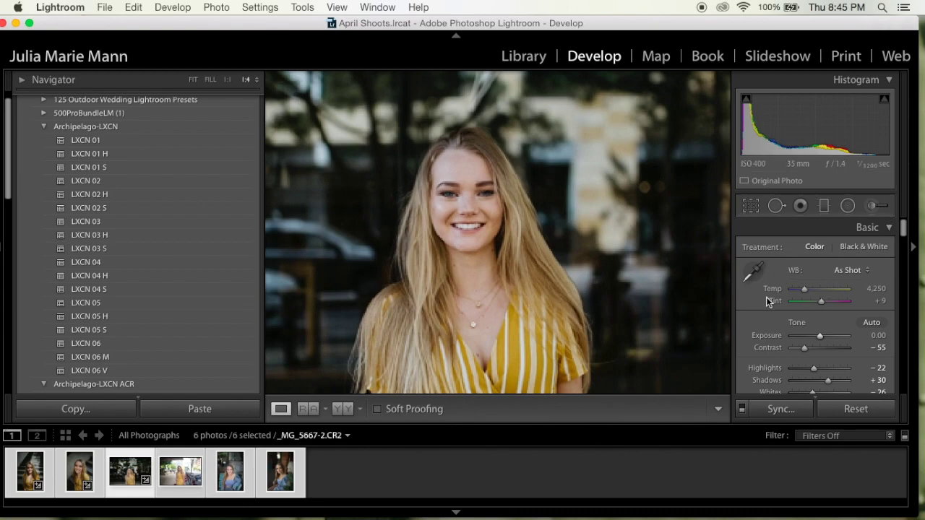
scroll(831, 375, "down", 6)
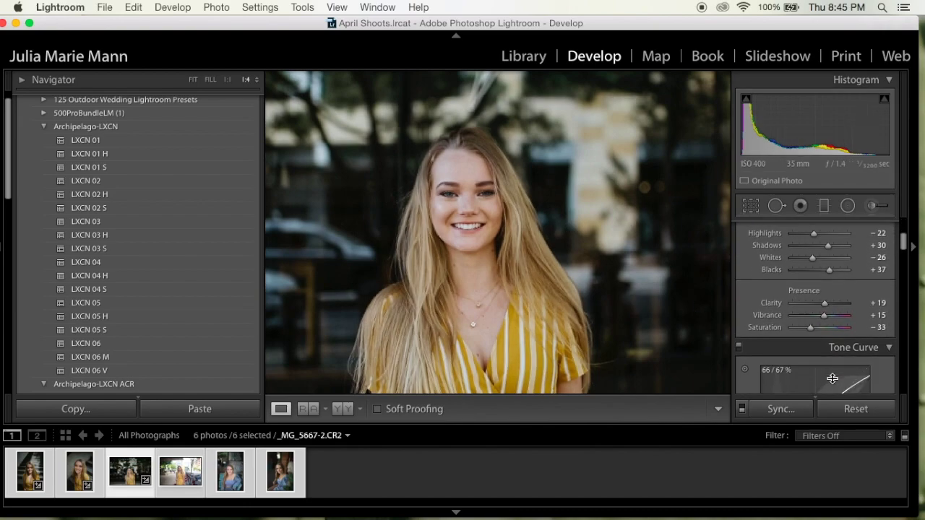
- Set the third photo's saturation to −17 and its tone curve to lights −4 and darks −2
left_click(814, 327)
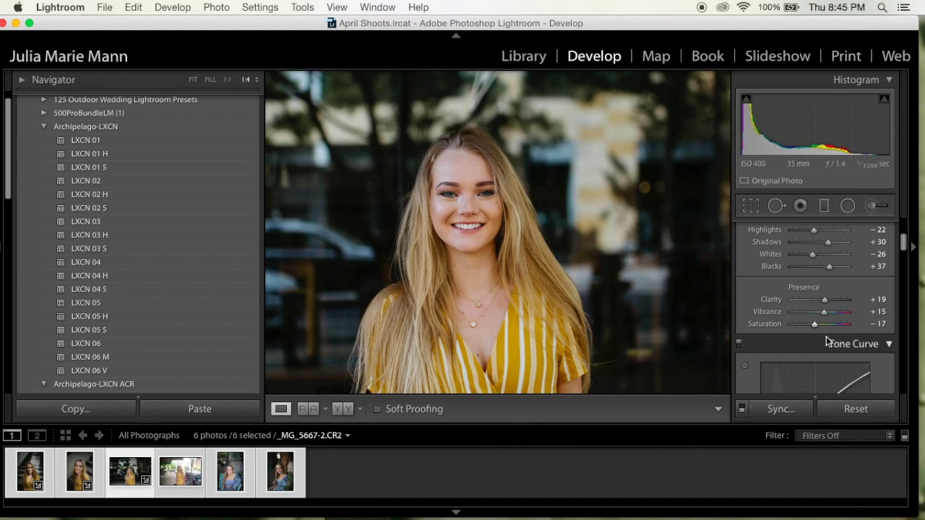
scroll(826, 341, "up", 3)
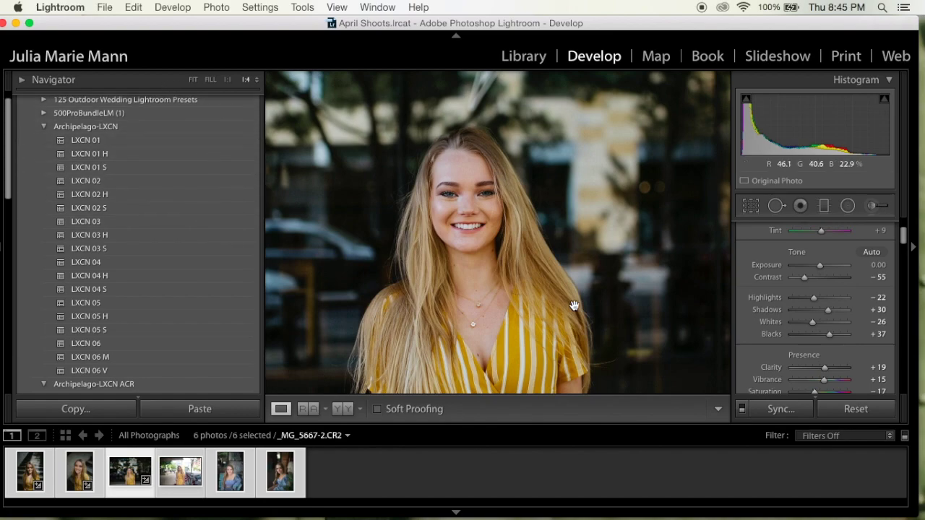
scroll(864, 348, "down", 5)
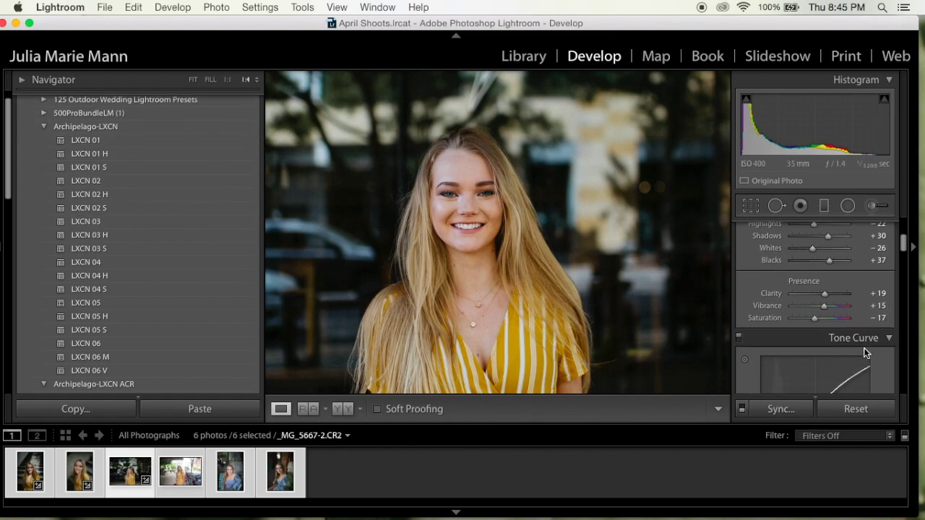
scroll(864, 349, "down", 1)
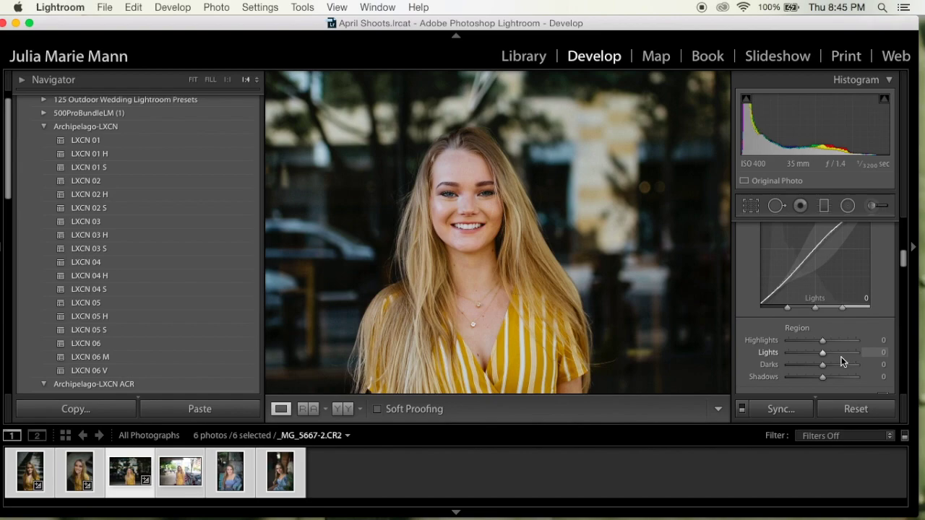
left_click_drag(822, 356, 825, 365)
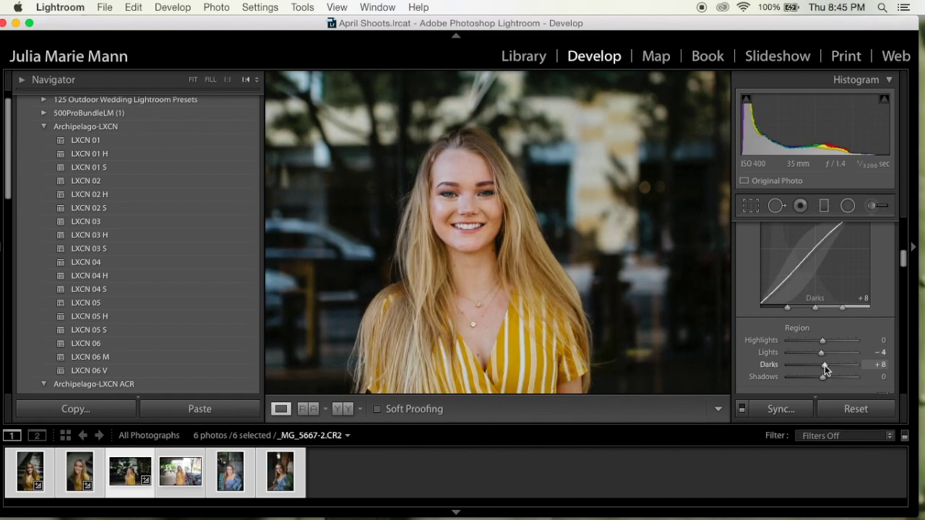
left_click_drag(822, 365, 820, 365)
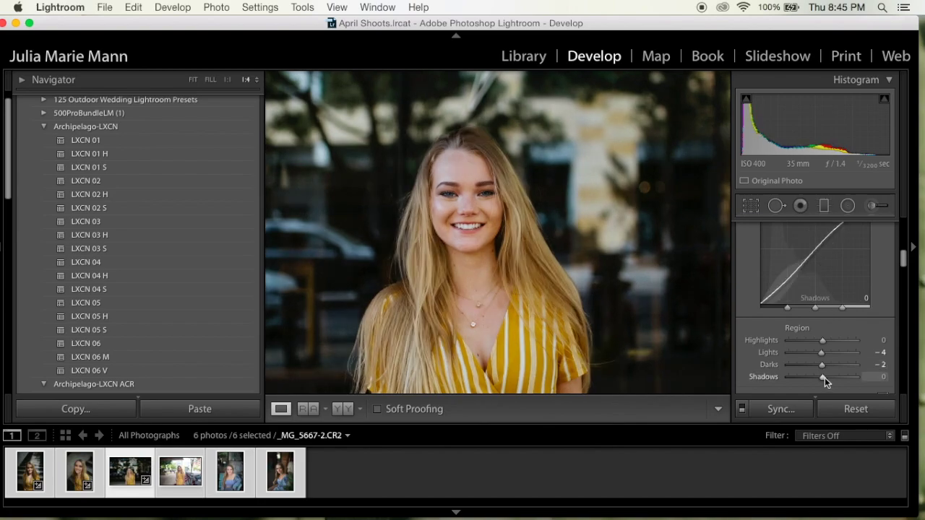
- Lower the third photo's yellow luminance to −31 and check the result on the whole photo
scroll(822, 361, "up", 3)
scroll(821, 362, "down", 5)
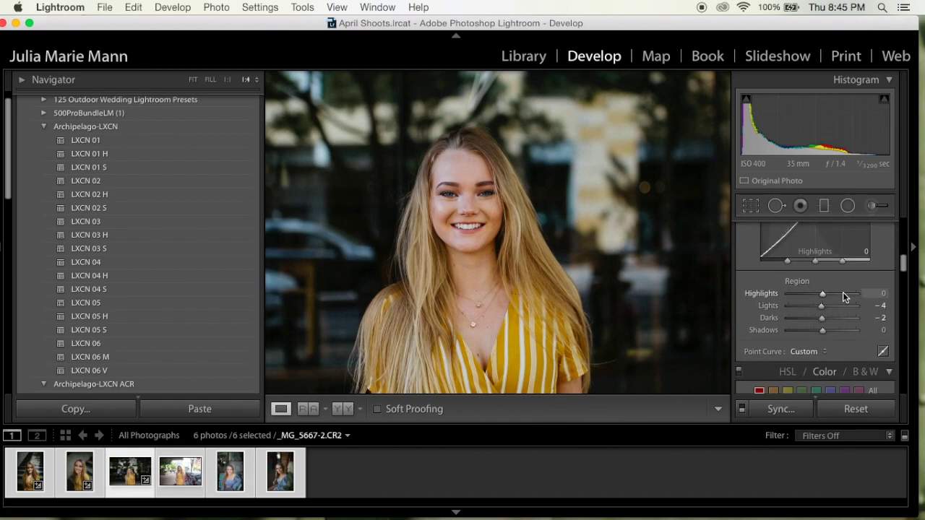
scroll(836, 328, "down", 3)
scroll(836, 333, "down", 1)
left_click(788, 302)
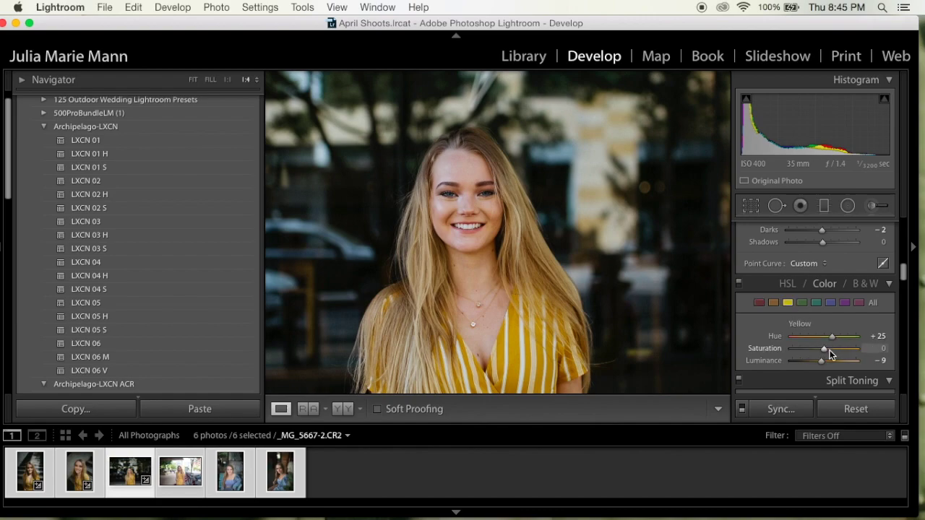
left_click(813, 360)
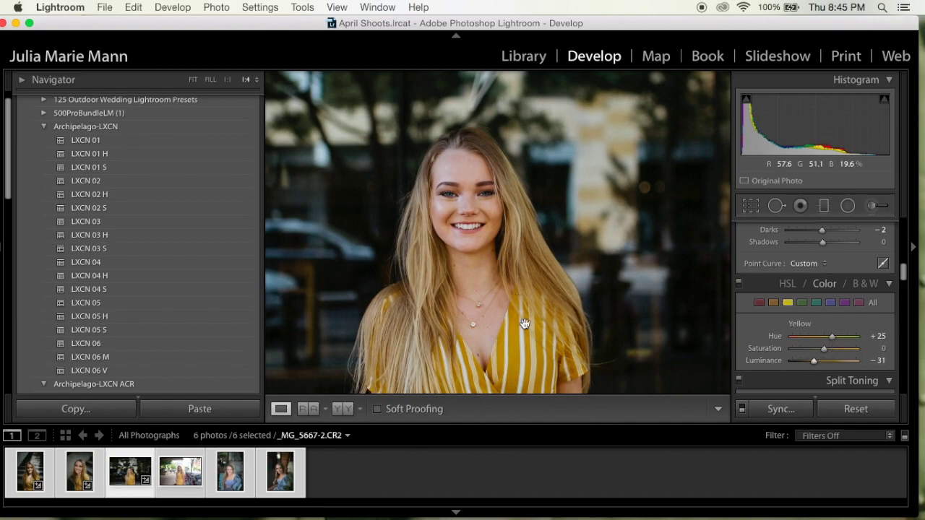
key("super+minus")
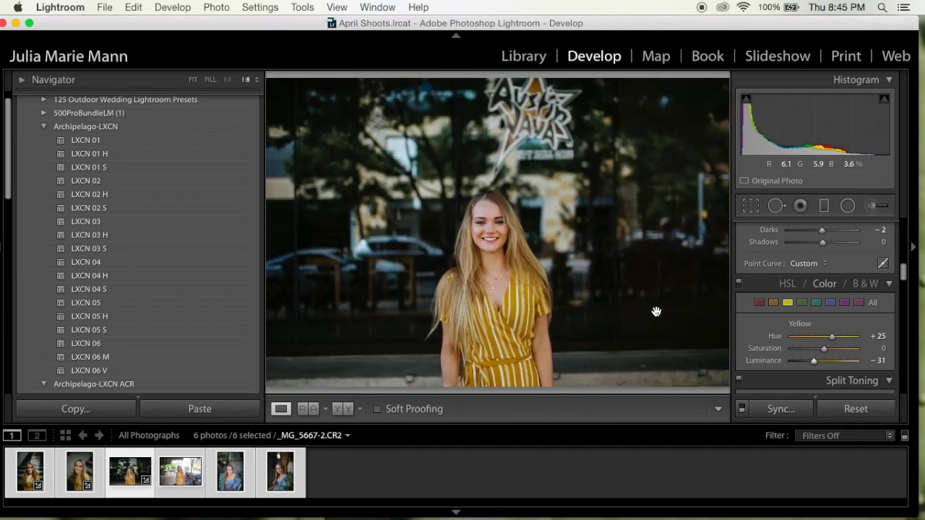
- Review the third photo's orange values and the woman up close, and compare before and after side by side
left_click(773, 302)
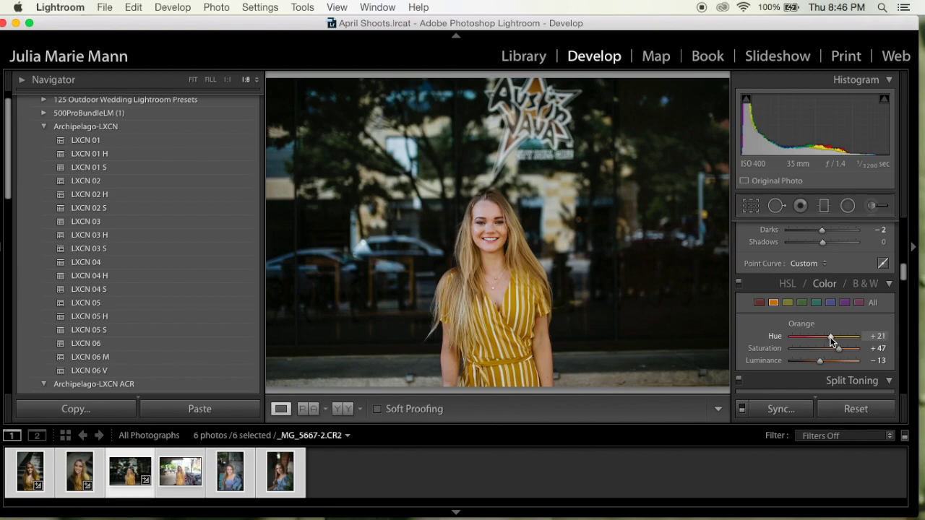
left_click(510, 242)
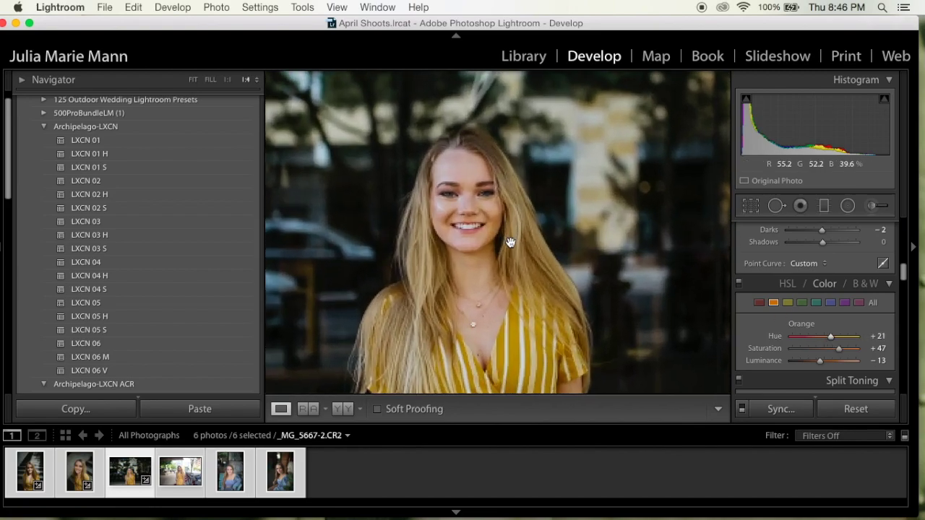
left_click(510, 242)
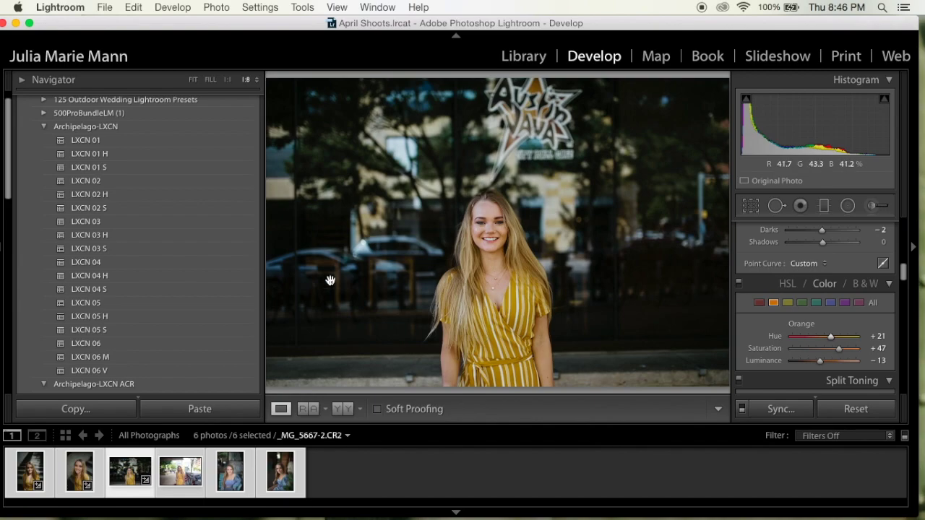
left_click(337, 410)
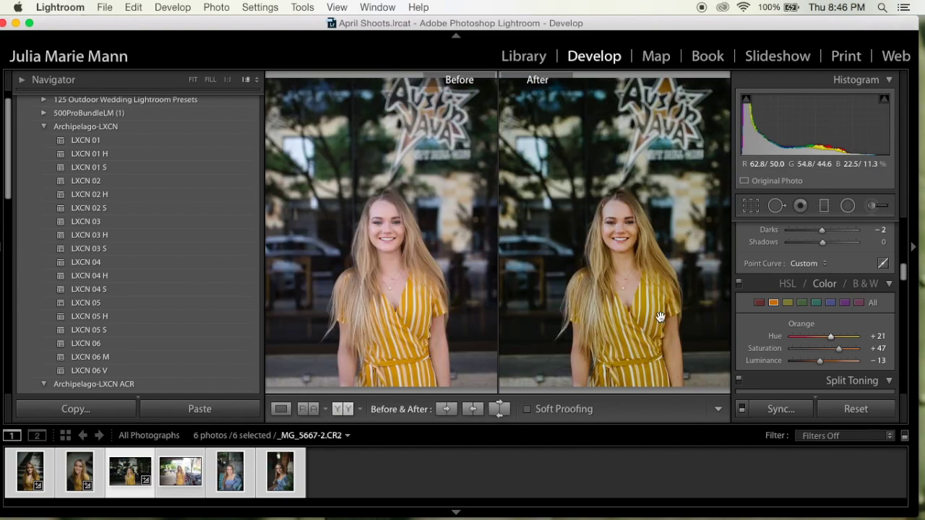
left_click(615, 303)
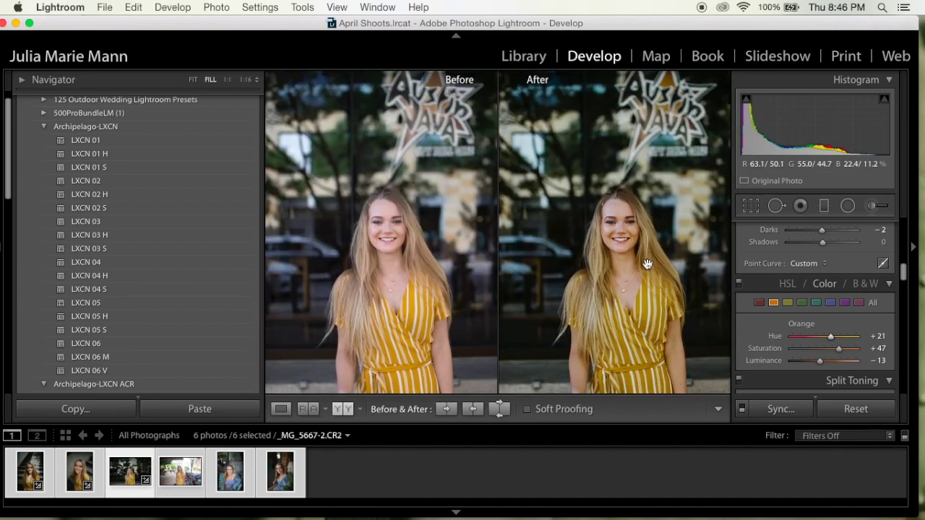
left_click(281, 409)
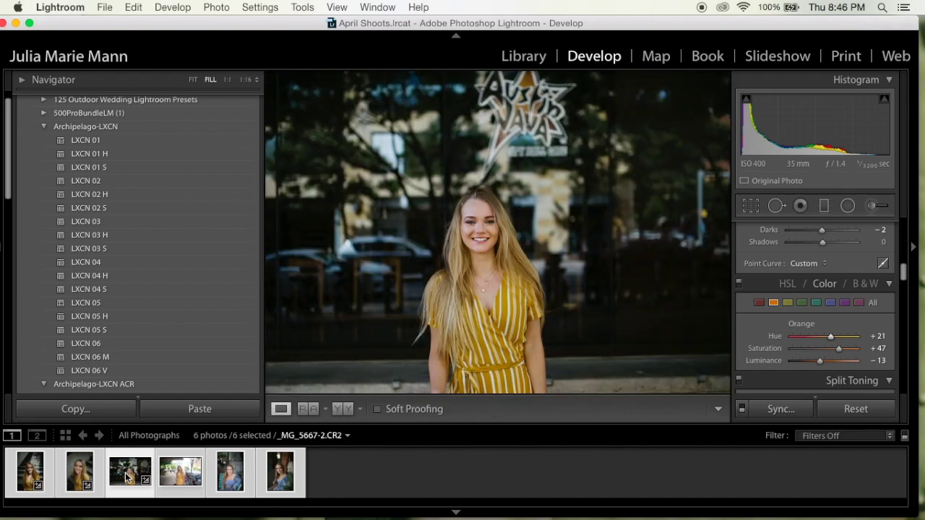
- Copy the third photo's settings without local adjustments, spot removal or crop, and paste them onto the fourth photo
left_click(73, 413)
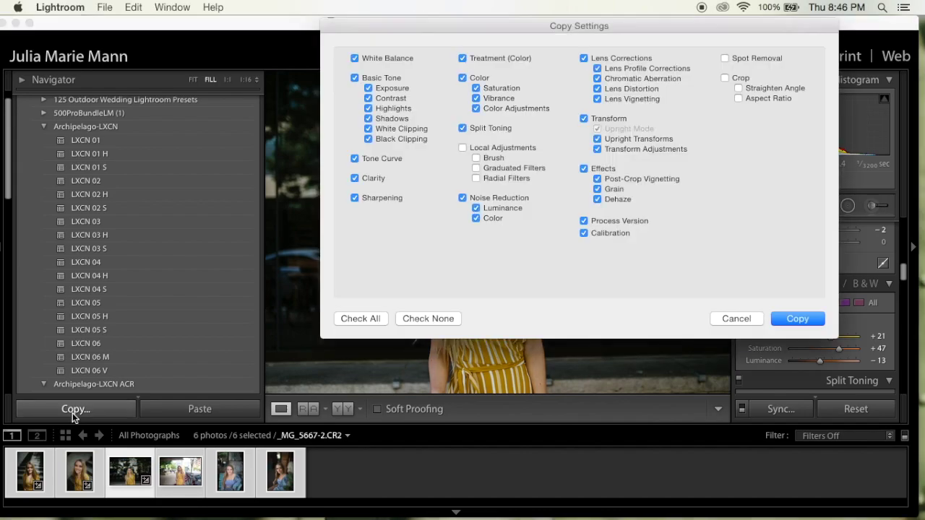
left_click(791, 318)
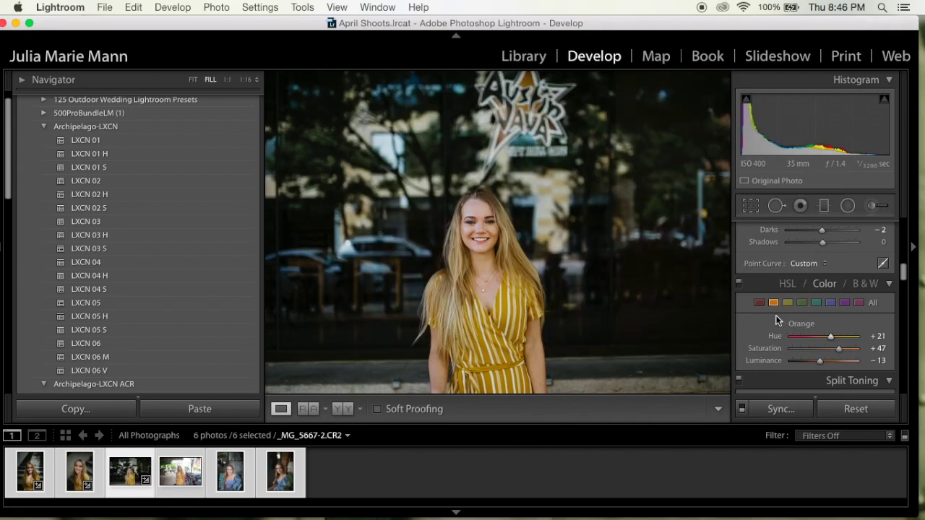
left_click(180, 471)
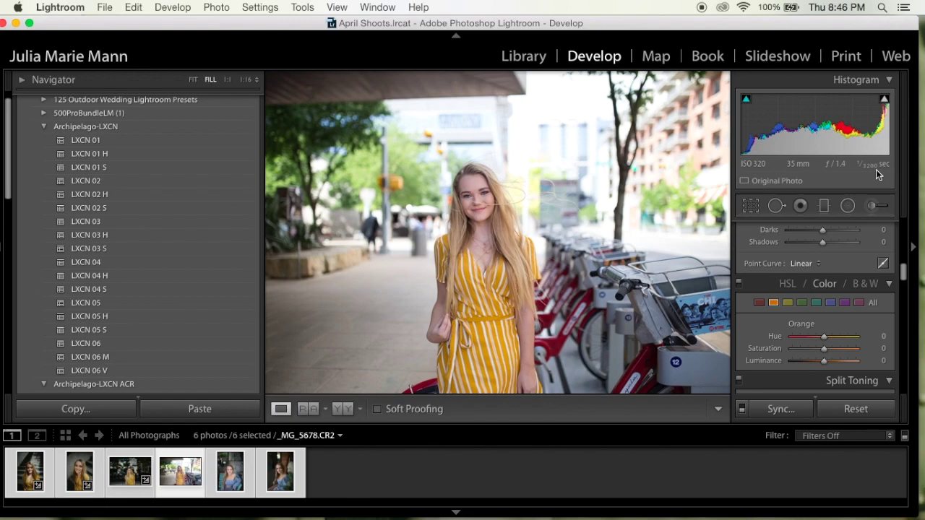
left_click(195, 411)
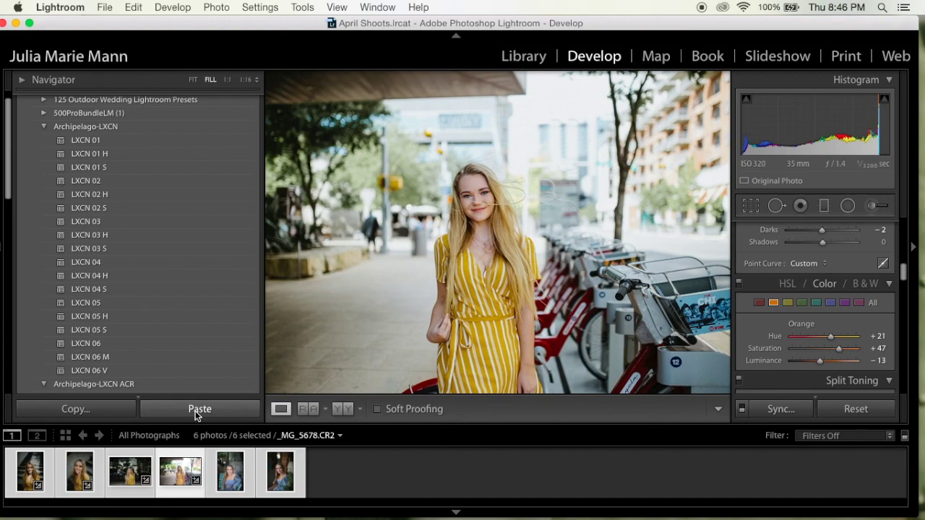
- Inspect the fourth photo up close and set its green saturation to +26 and green luminance to +30
left_click(487, 200)
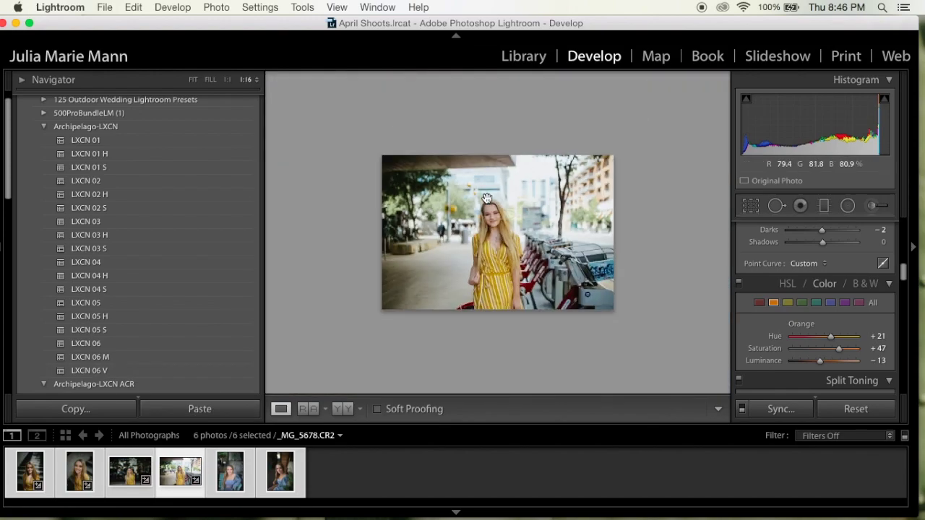
left_click(492, 214)
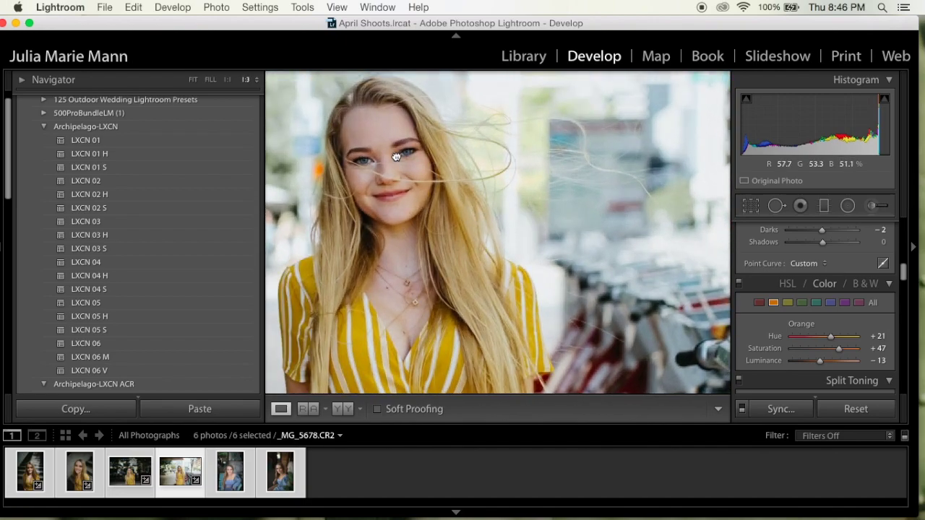
left_click_drag(396, 154, 556, 201)
left_click_drag(354, 236, 483, 240)
left_click(483, 240)
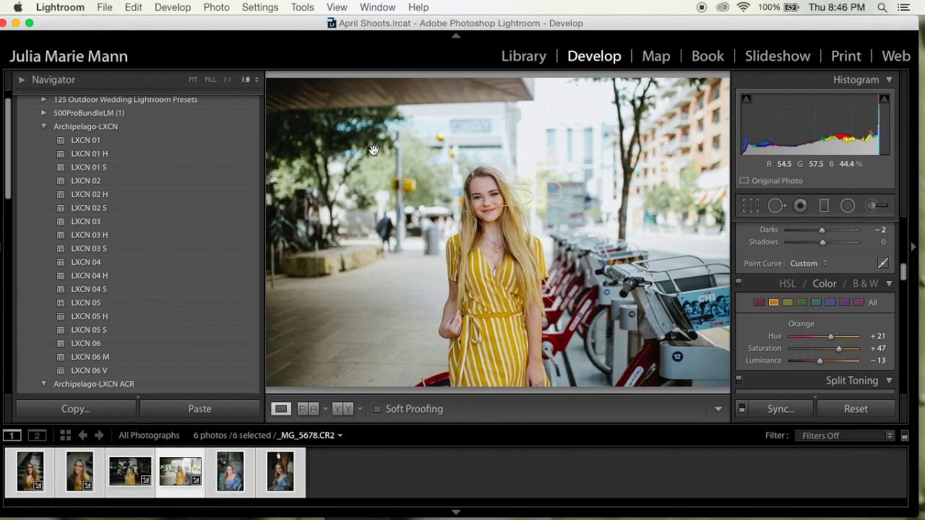
left_click(802, 303)
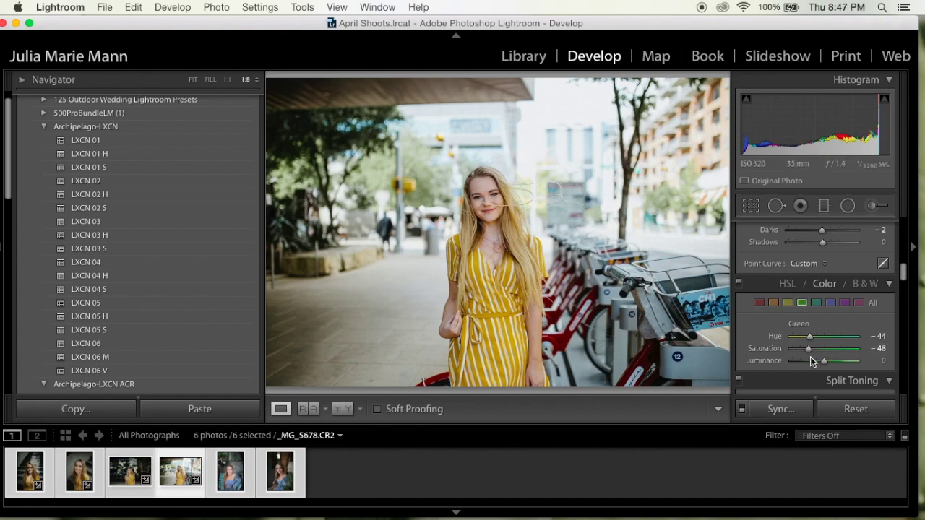
left_click_drag(809, 347, 835, 366)
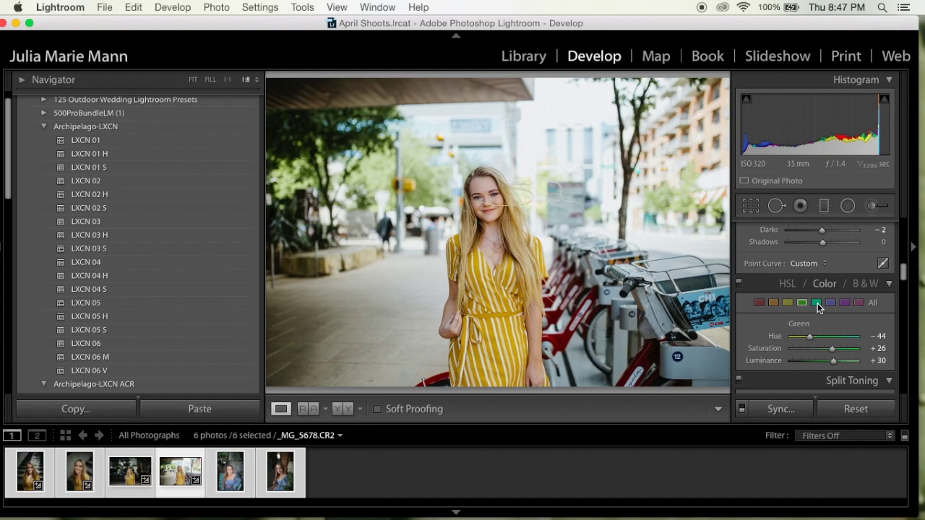
- Set the fourth photo's tone curve to lights −12 and highlights −13
scroll(827, 267, "up", 3)
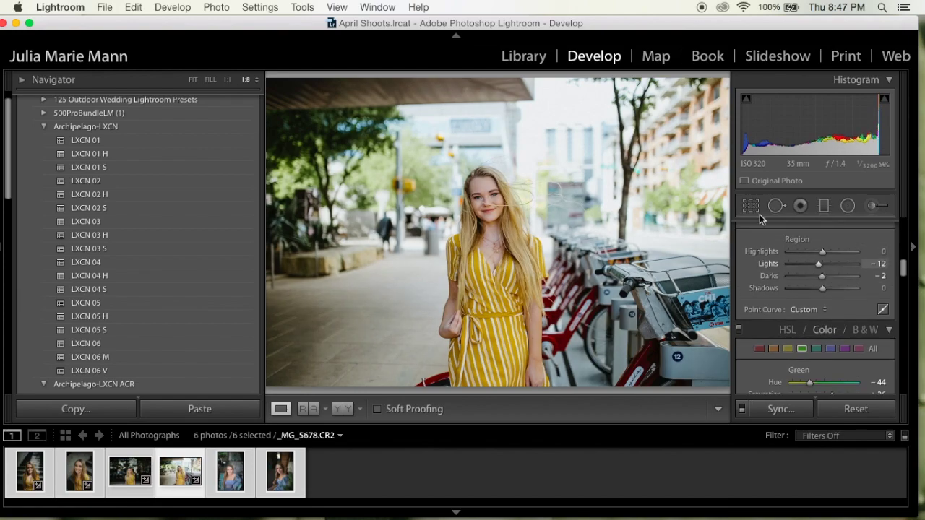
left_click_drag(822, 253, 818, 253)
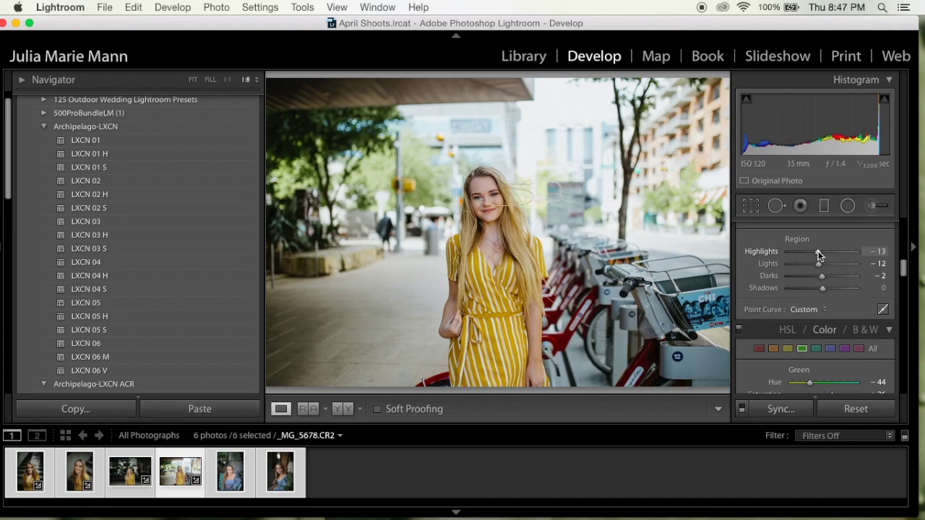
scroll(754, 259, "up", 5)
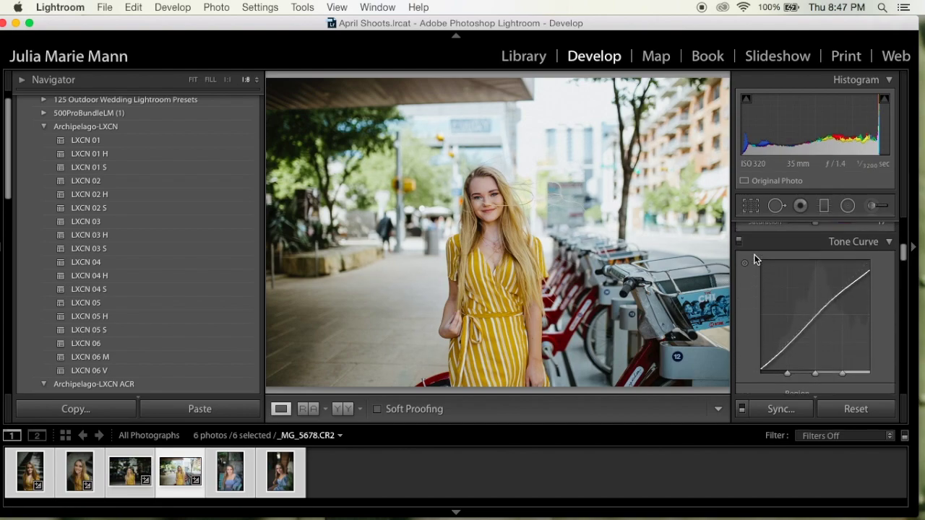
right_click(756, 259)
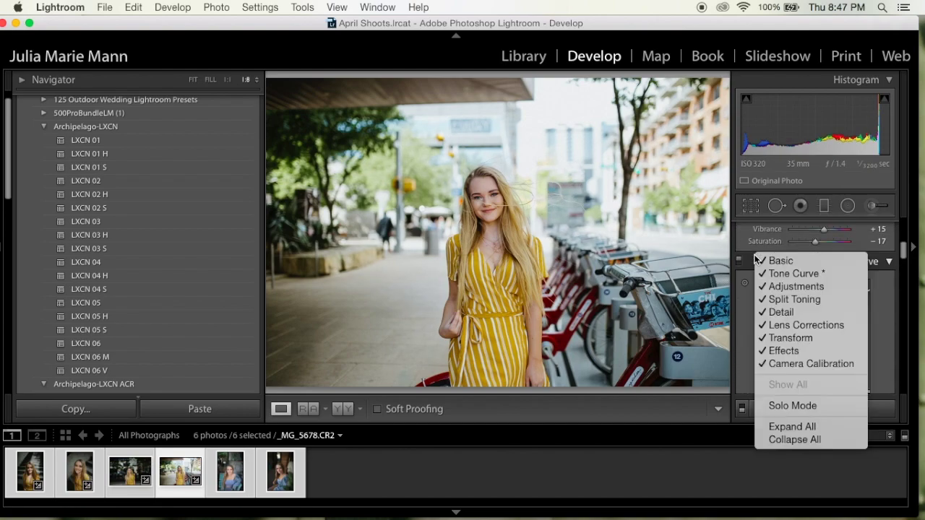
left_click(885, 315)
- Set the fourth photo's split-toning highlights to hue 181 and saturation 7, and check the toning at different magnifications
scroll(885, 315, "down", 10)
scroll(886, 315, "down", 1)
left_click_drag(812, 268, 796, 285)
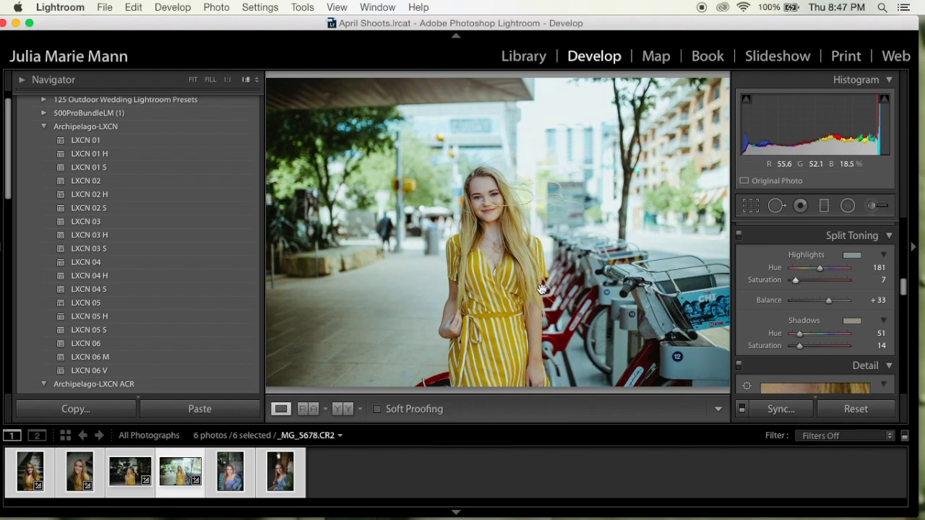
key("super+equal")
key("super+minus")
key("super+minus")
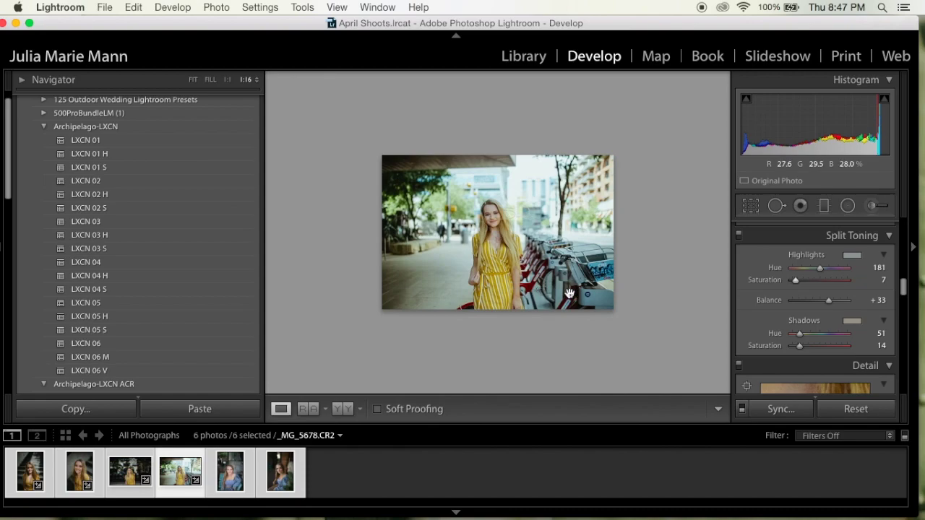
key("super+equal")
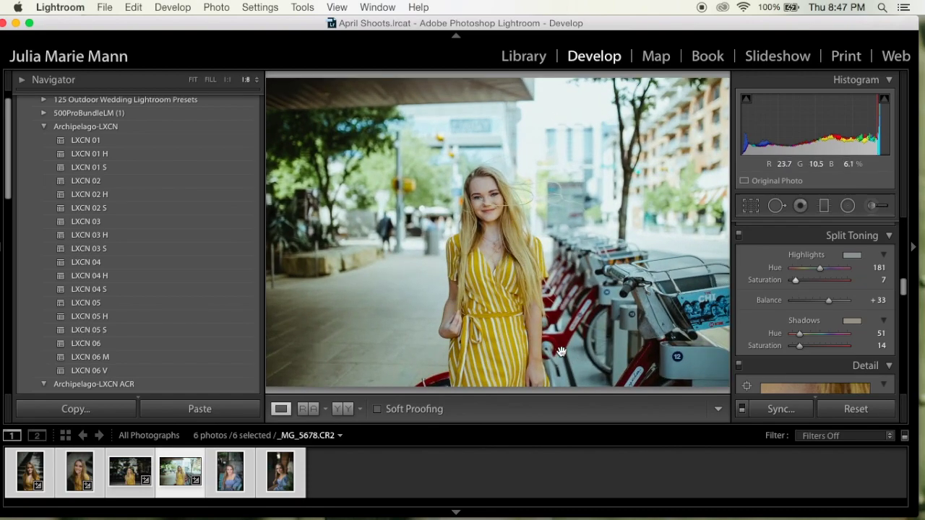
- Copy the fourth photo's settings without local adjustments, spot removal or crop, paste them onto the fifth photo, and check the result at different magnifications
left_click(61, 410)
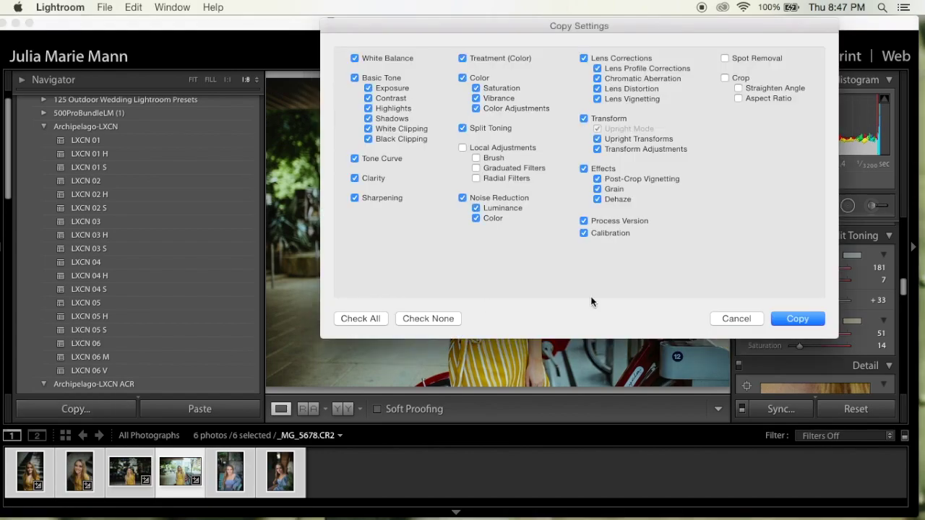
left_click(794, 319)
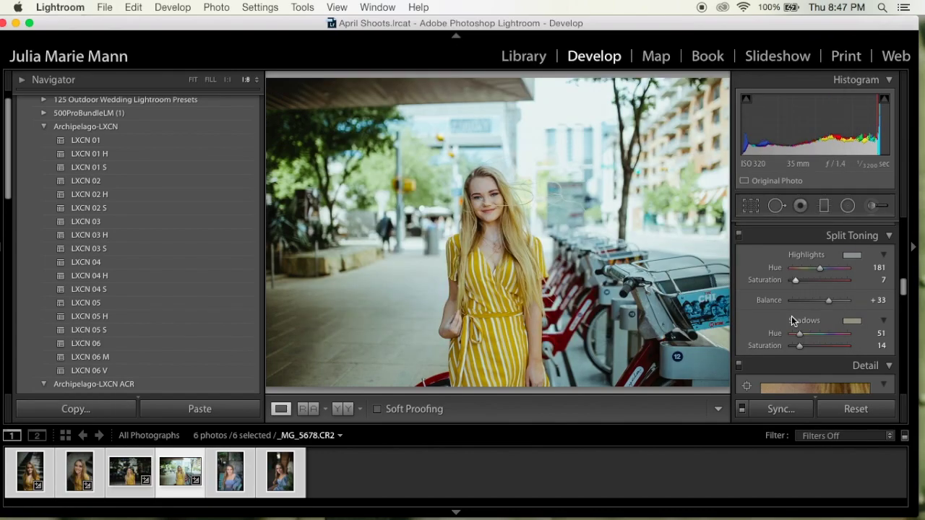
left_click(239, 471)
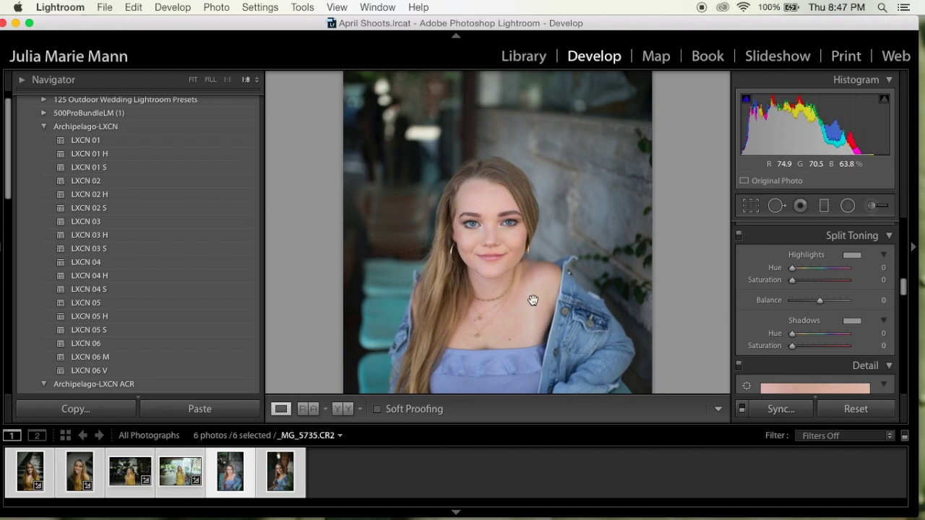
key("super+minus")
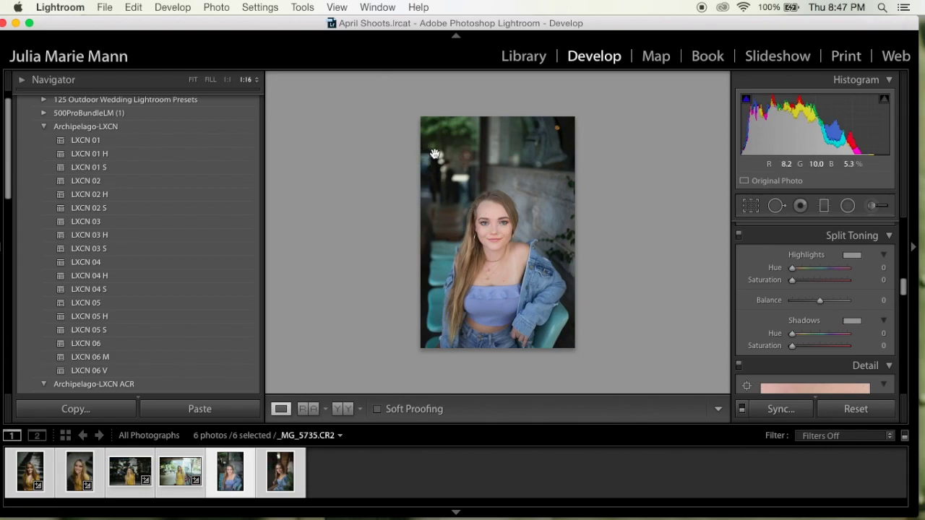
key("super+equal")
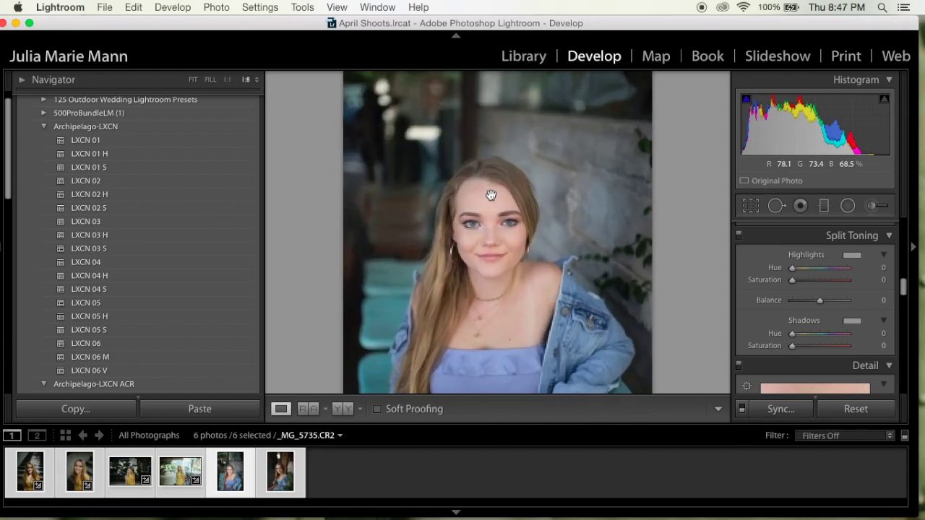
left_click(185, 409)
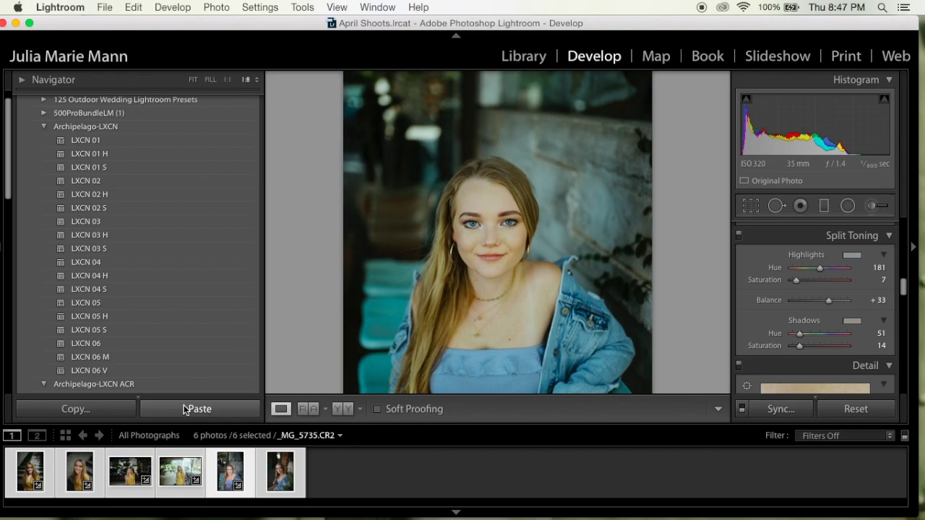
key("super+minus")
key("super+minus")
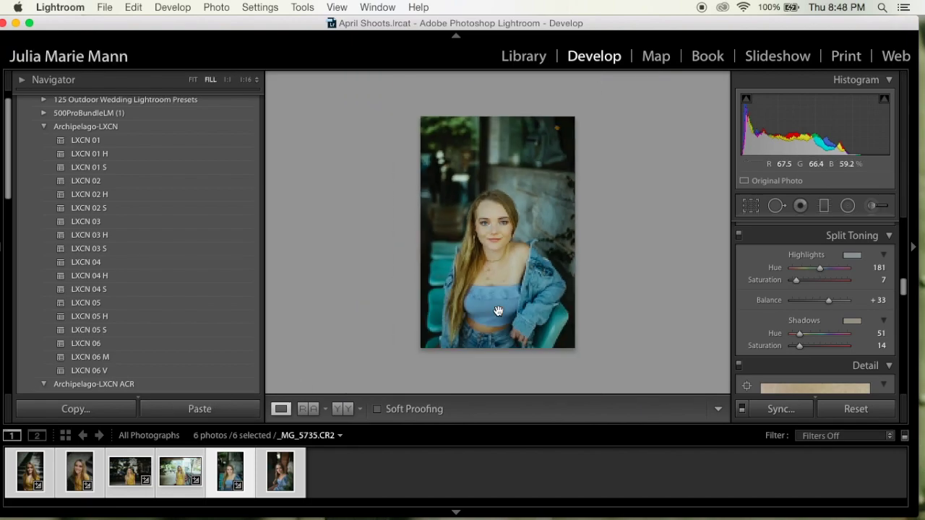
key("super+minus")
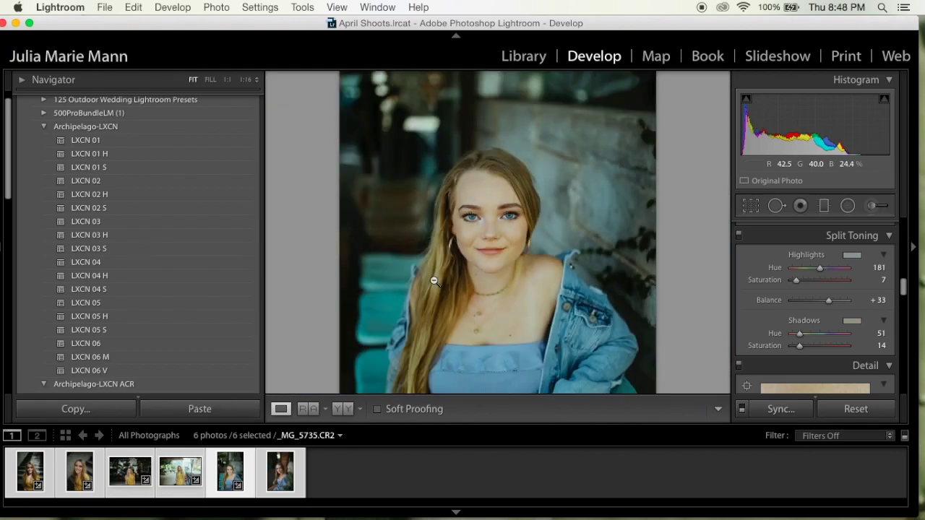
- Set the fifth photo's white balance to temperature 4,462 and tint +15, and check the skin tones up close
scroll(864, 302, "up", 2)
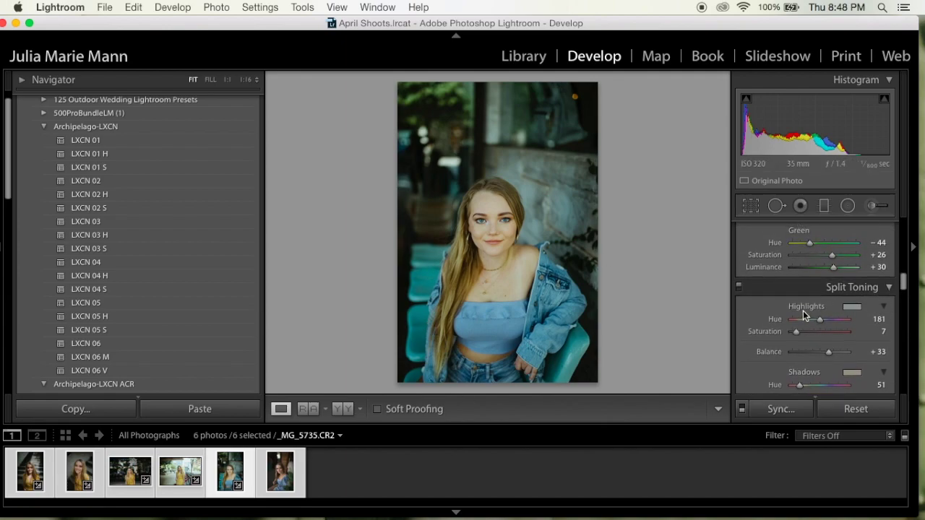
scroll(802, 311, "up", 10)
scroll(803, 310, "up", 5)
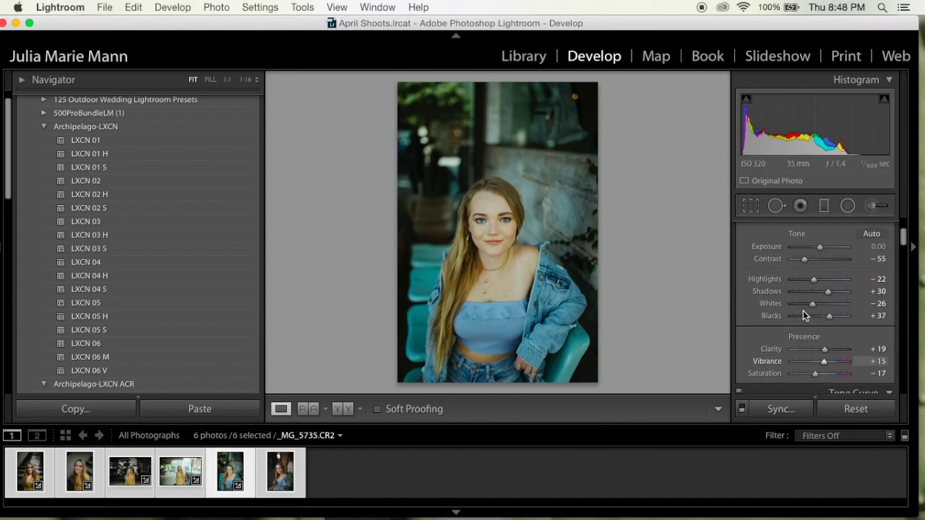
left_click_drag(806, 290, 804, 289)
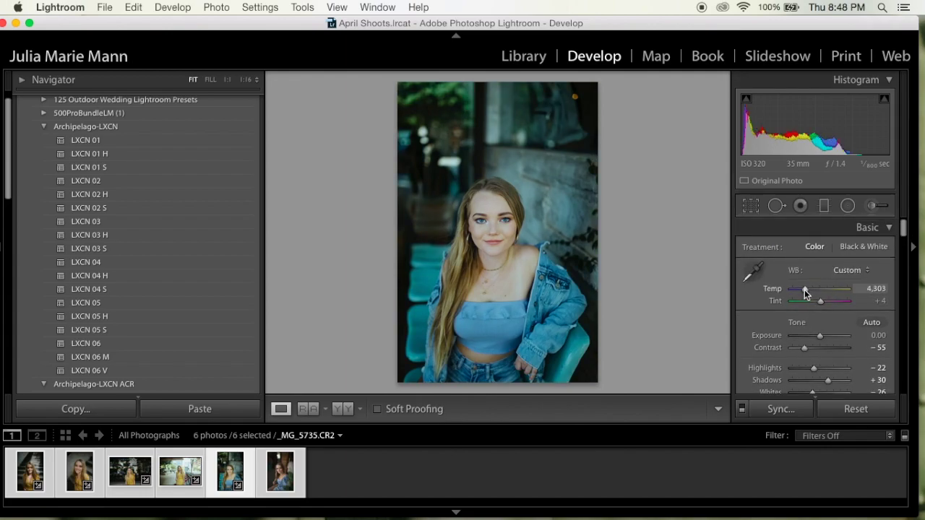
left_click(808, 290)
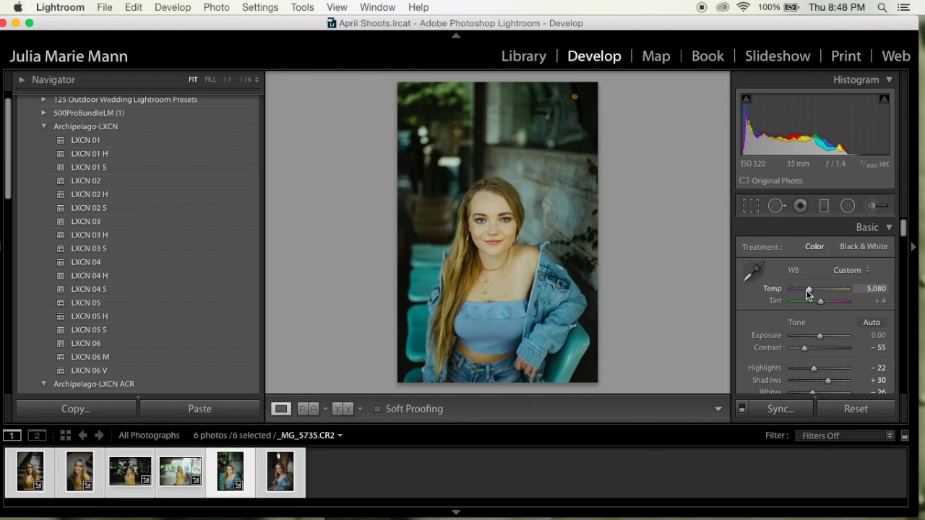
left_click(805, 290)
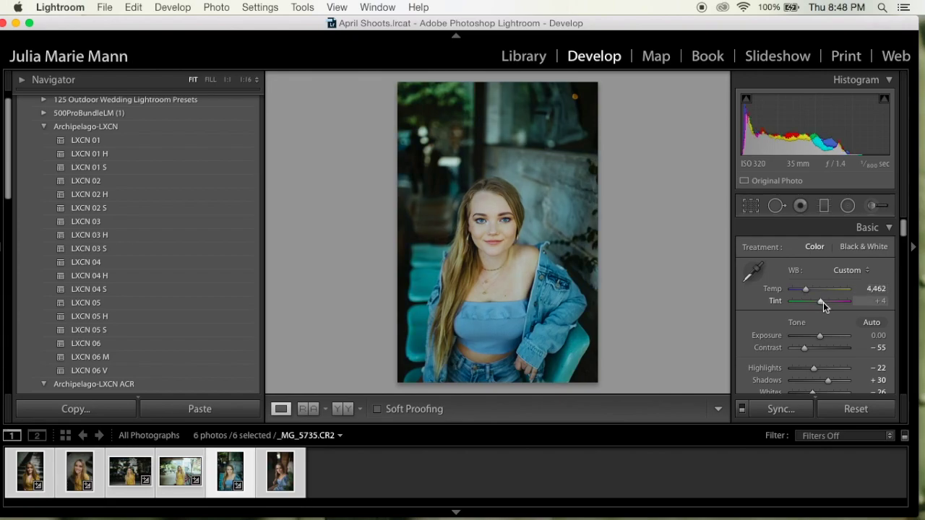
left_click(821, 302)
left_click(522, 251)
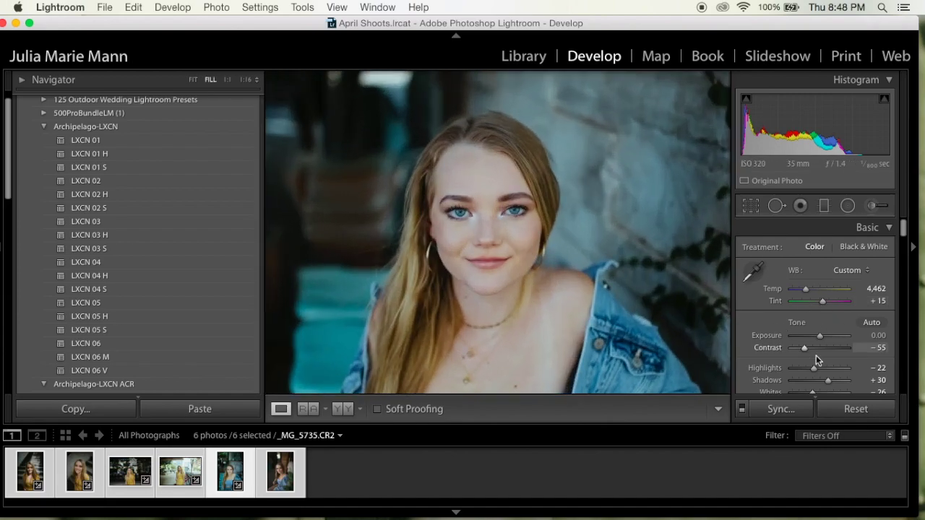
- Set the fifth photo's shadows to +46, vibrance to +14 and saturation to −11 in the basic adjustments
scroll(825, 367, "down", 3)
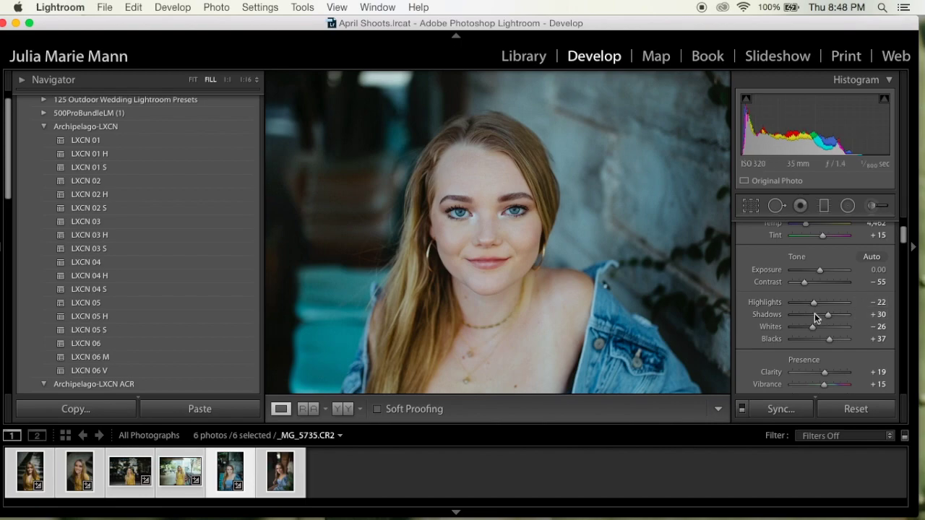
left_click(831, 316)
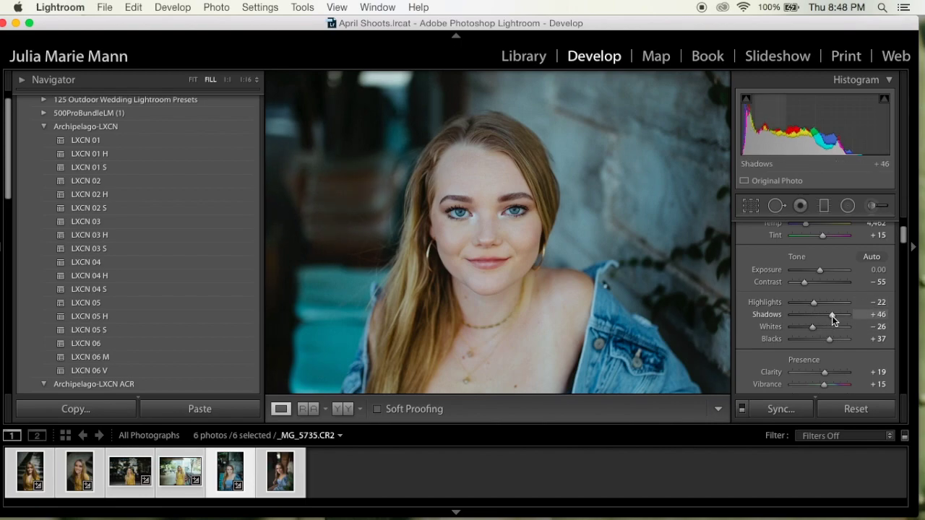
scroll(823, 334, "down", 4)
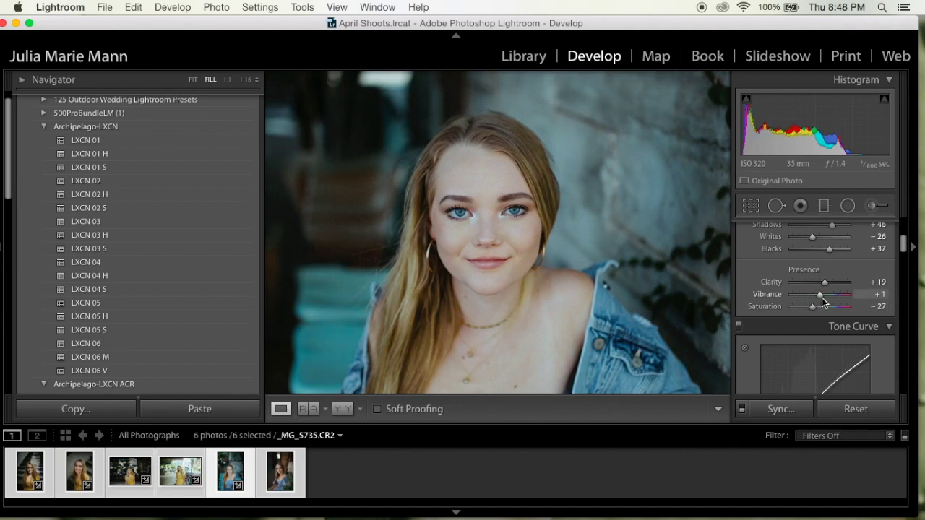
left_click(823, 296)
scroll(823, 296, "down", 3)
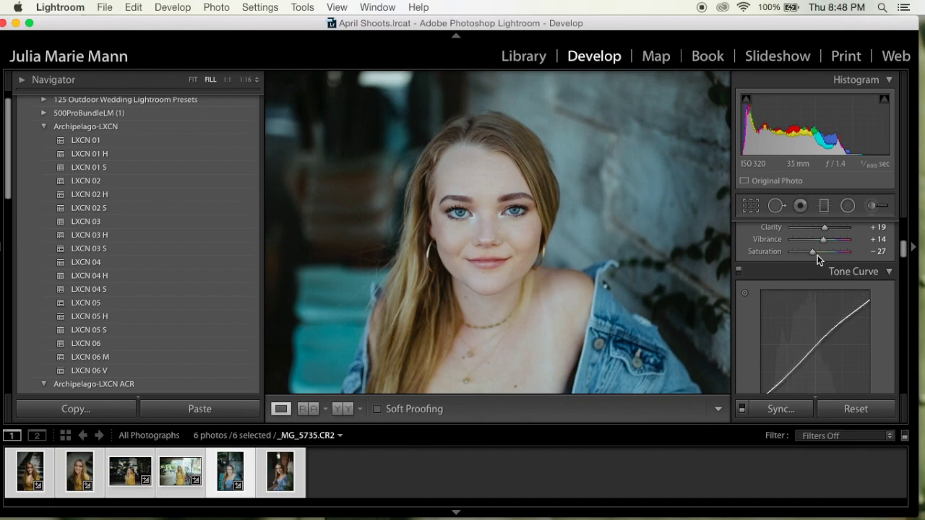
scroll(817, 253, "down", 5)
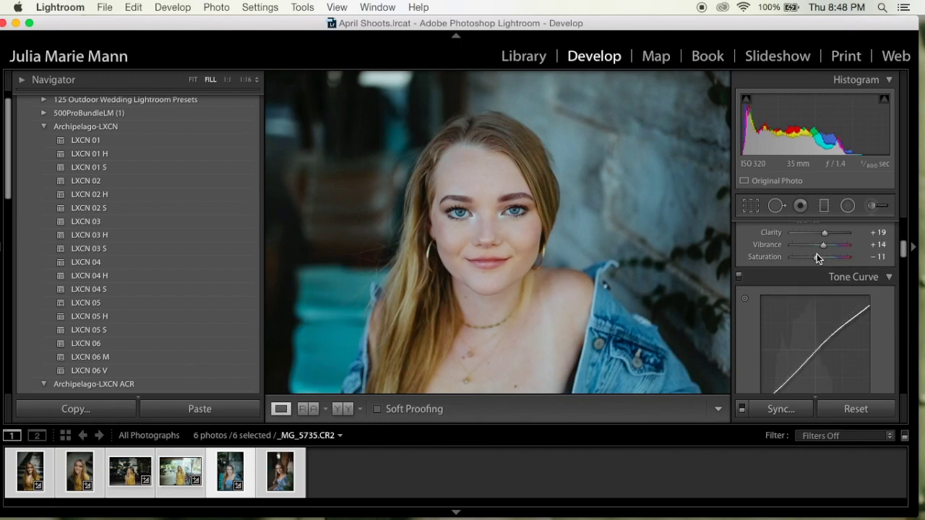
scroll(816, 254, "down", 2)
- Set the fifth photo's orange saturation to +55 and orange luminance to −34, dismissing the reminder notification
left_click(788, 296)
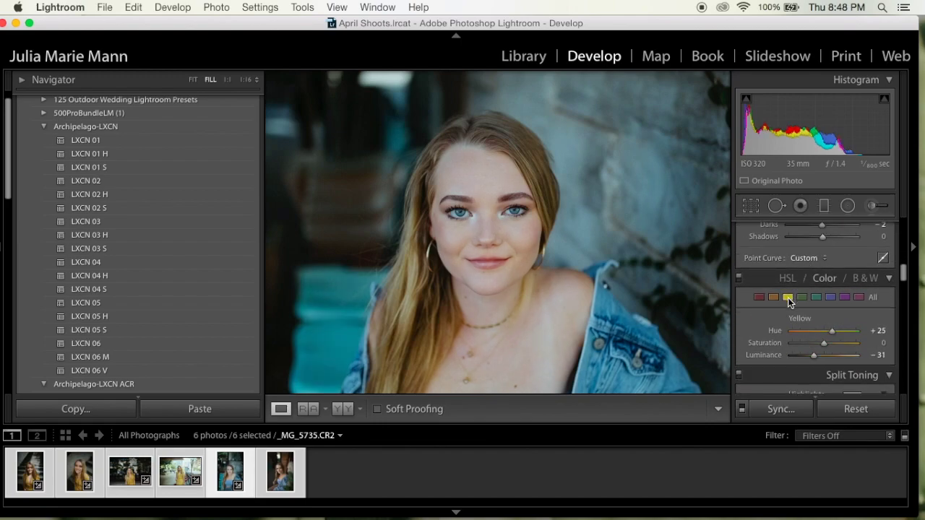
left_click(774, 298)
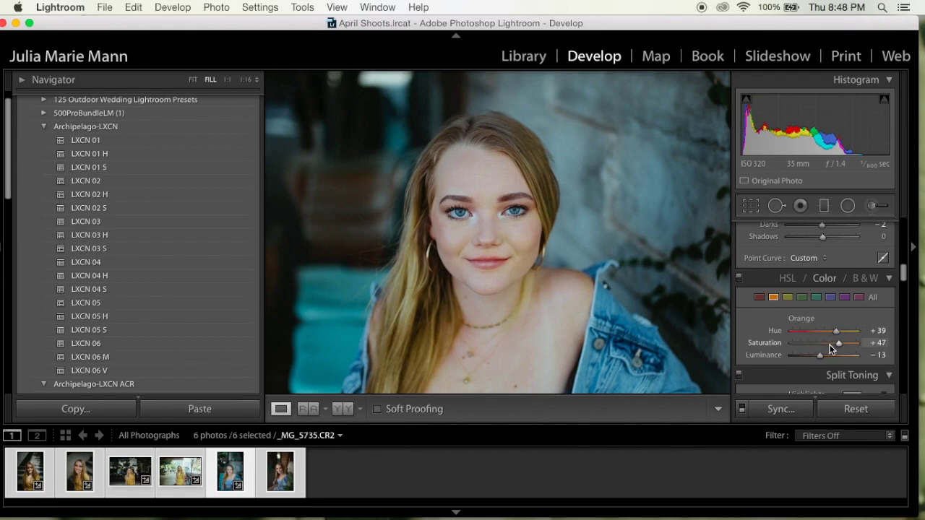
left_click_drag(838, 344, 842, 344)
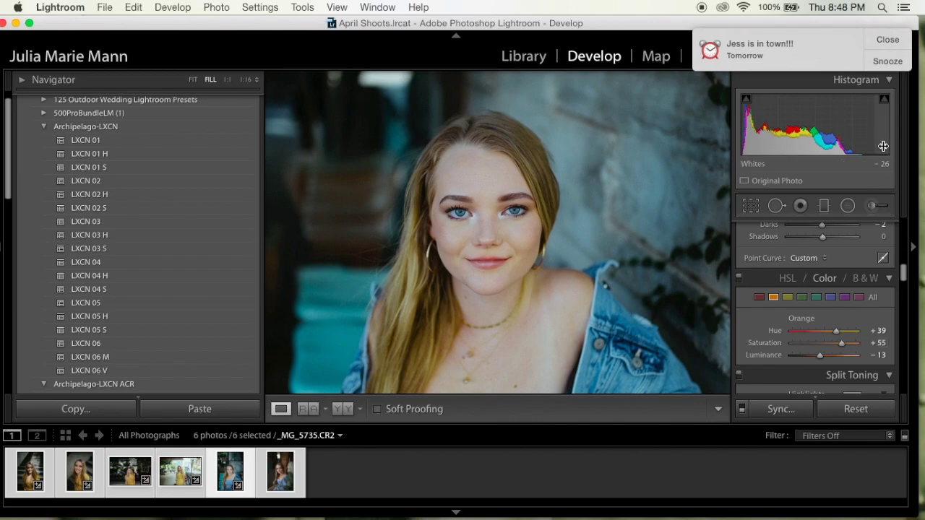
left_click(888, 41)
left_click_drag(820, 355, 812, 355)
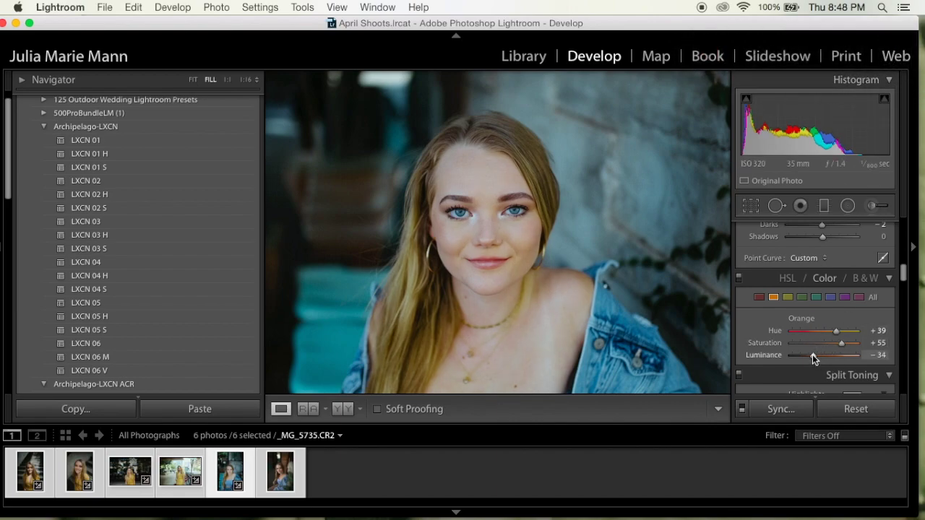
left_click(479, 221)
left_click(493, 245)
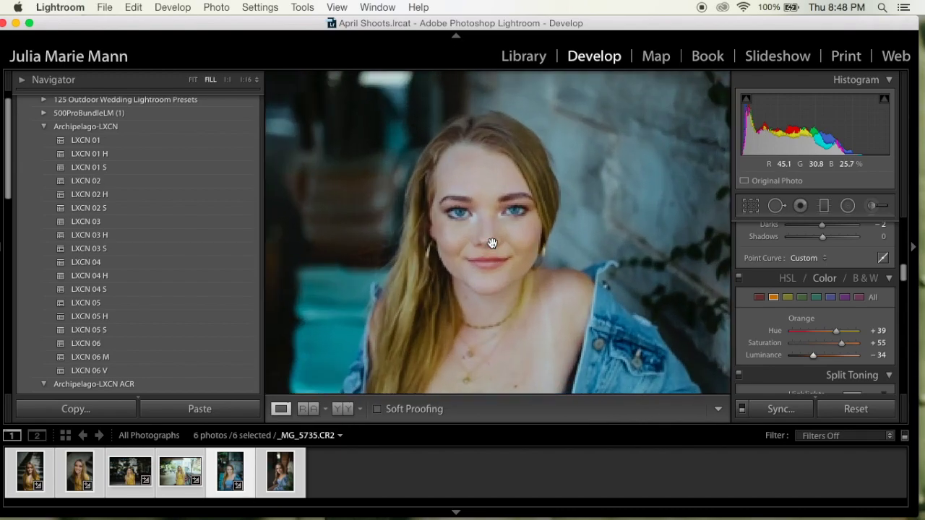
- Try a blue hue of −42 and blue saturation of −1 on the fifth photo, checking it at different magnifications
left_click(830, 297)
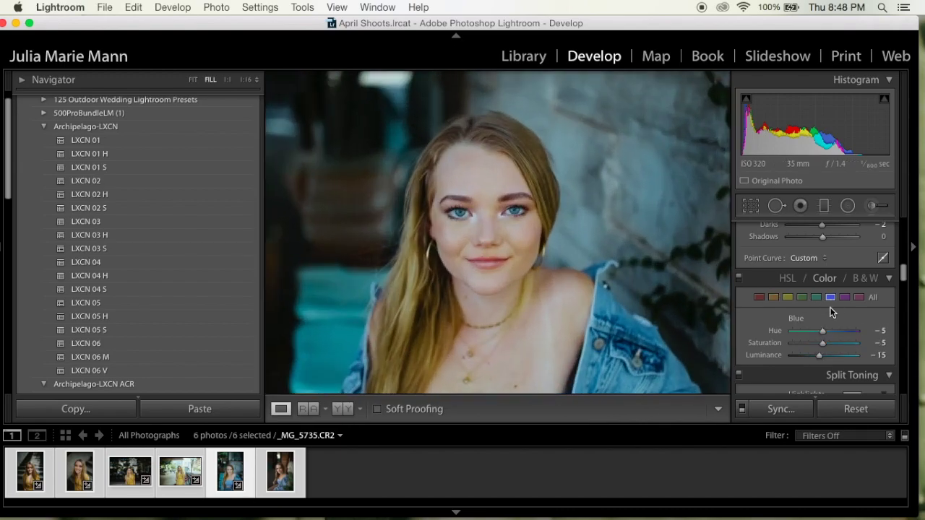
mouse_move(818, 333)
left_mouse_down()
mouse_move(810, 332)
mouse_move(824, 345)
left_mouse_up()
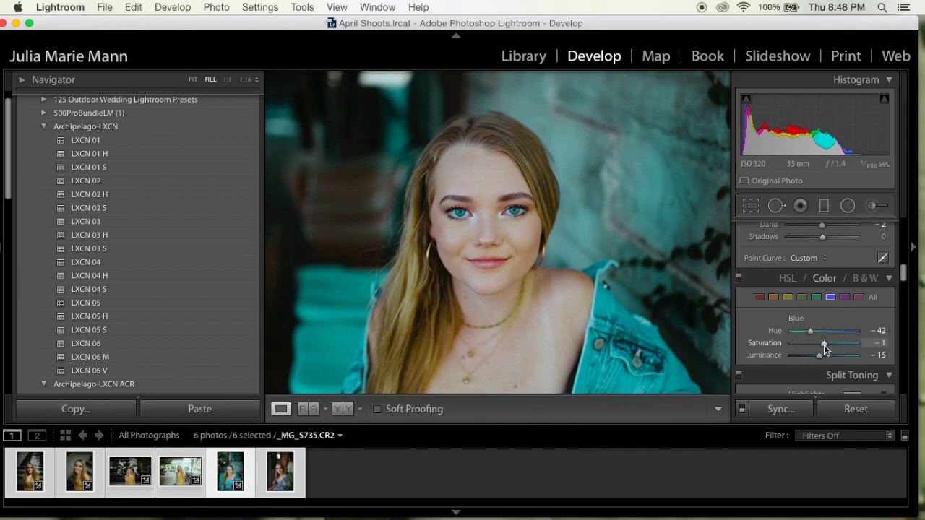
left_click(576, 327)
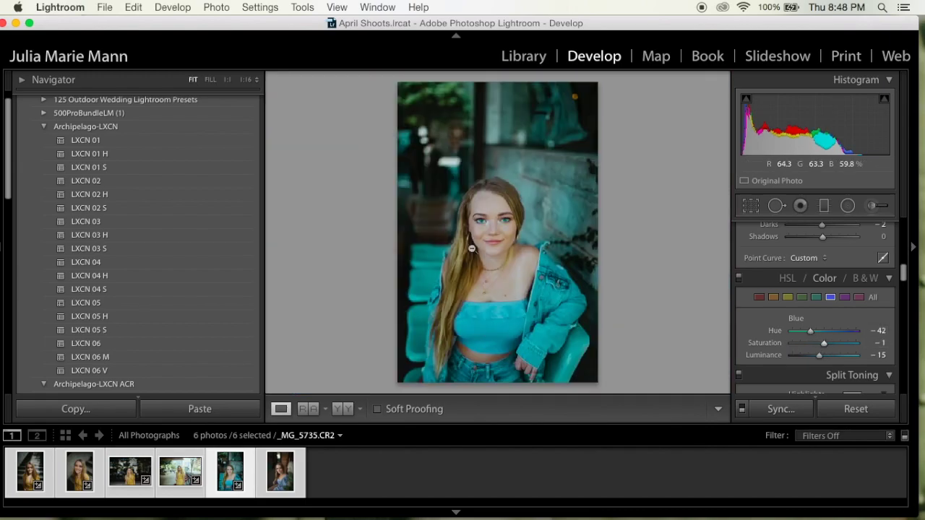
left_click(493, 242)
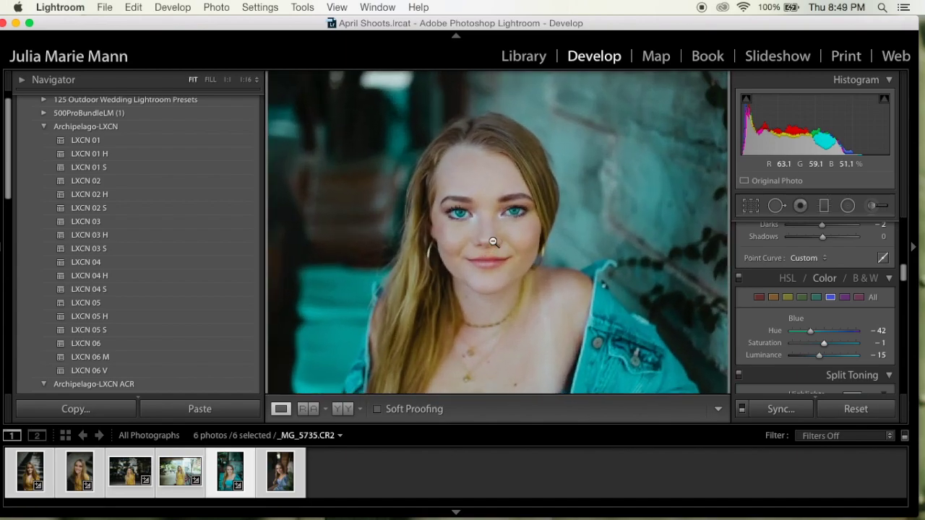
left_click(491, 238)
left_click(541, 264)
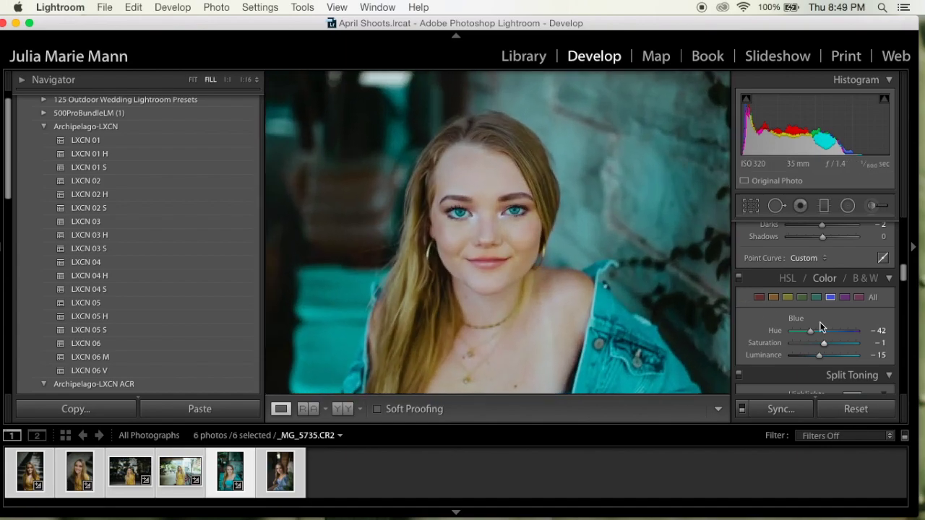
- Return the blue hue to −5, set blue saturation to −24 and luminance to −36, and check the whole photo
left_click_drag(808, 333, 813, 355)
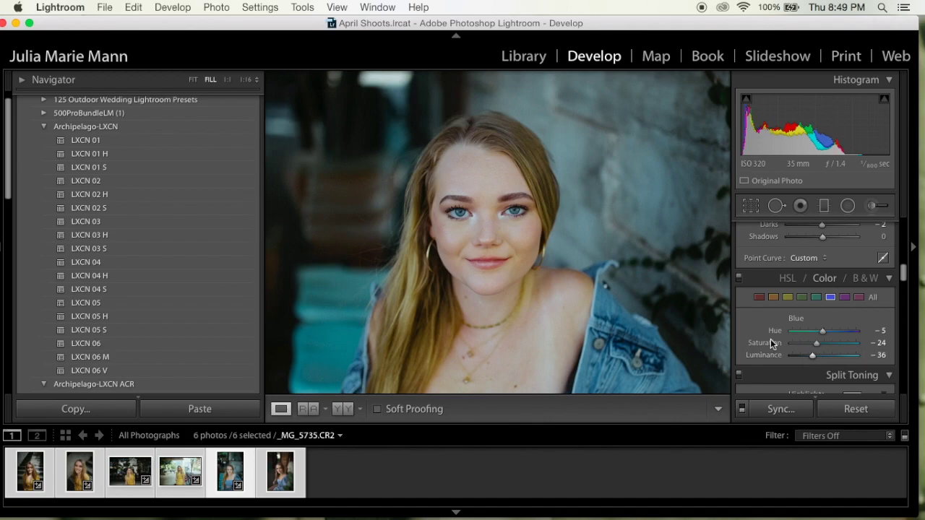
left_click(623, 316)
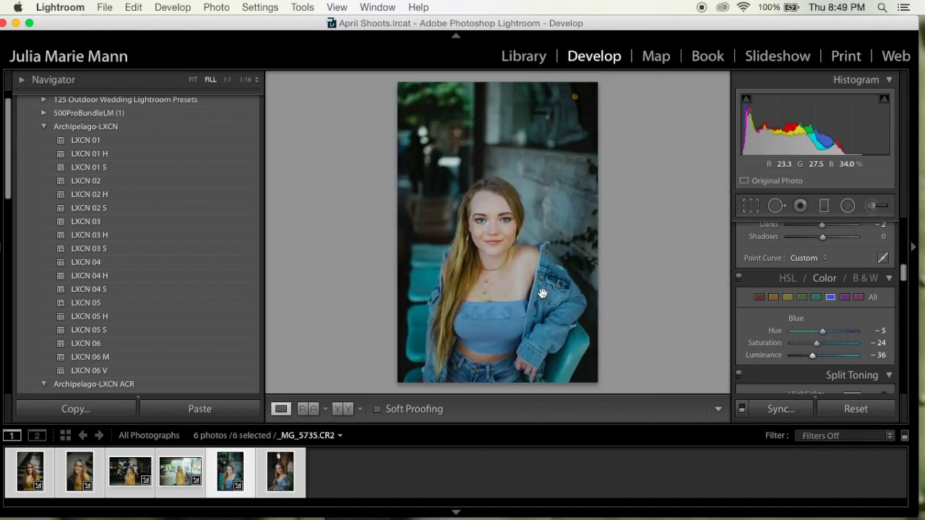
left_click(543, 293)
- Set the fifth photo's yellow luminance to −40, red hue to −20 and red luminance to −56
left_click(789, 298)
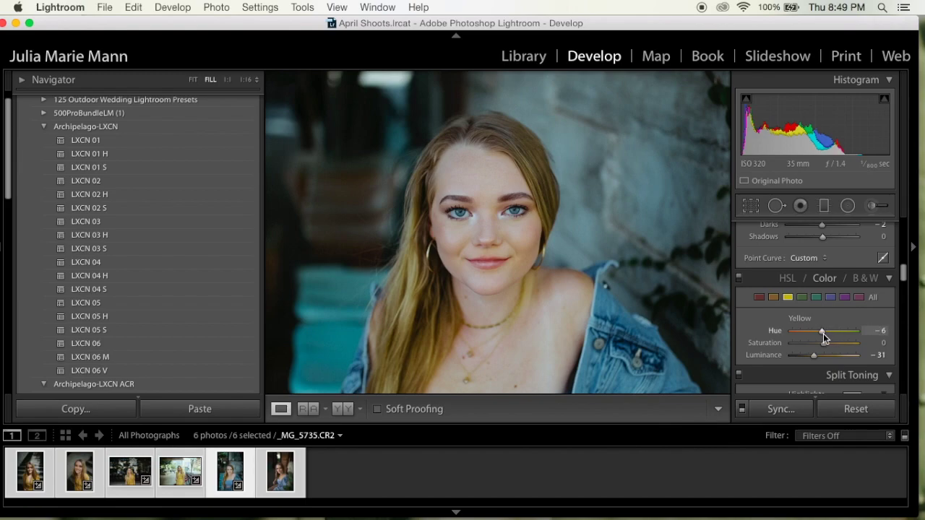
left_click_drag(813, 357, 810, 357)
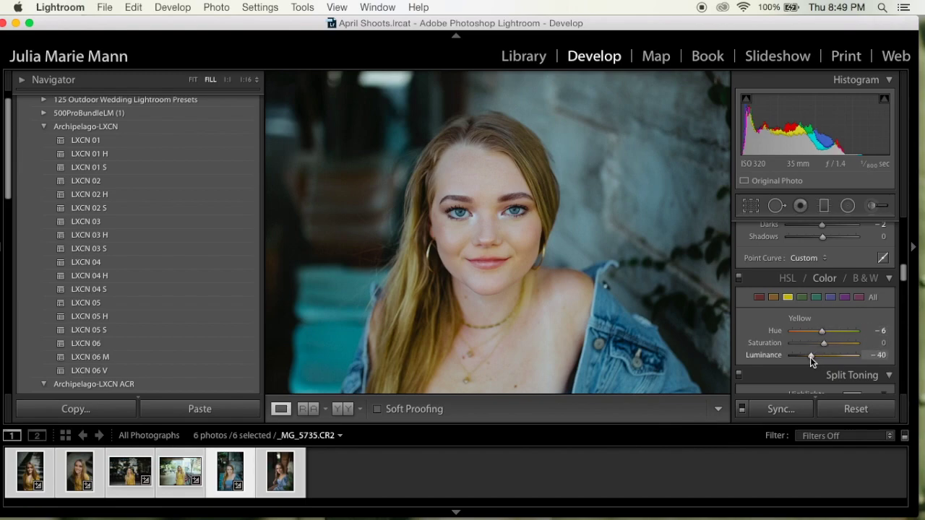
left_click(778, 297)
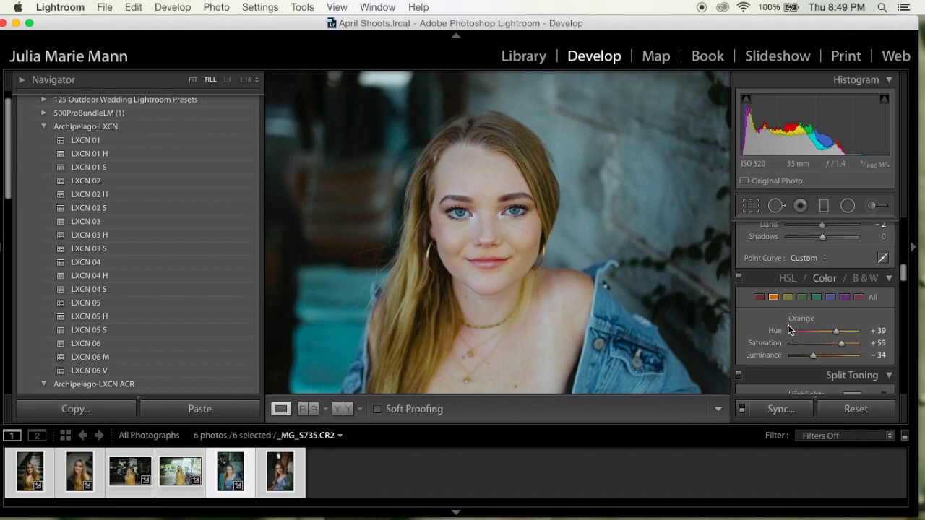
left_click(758, 297)
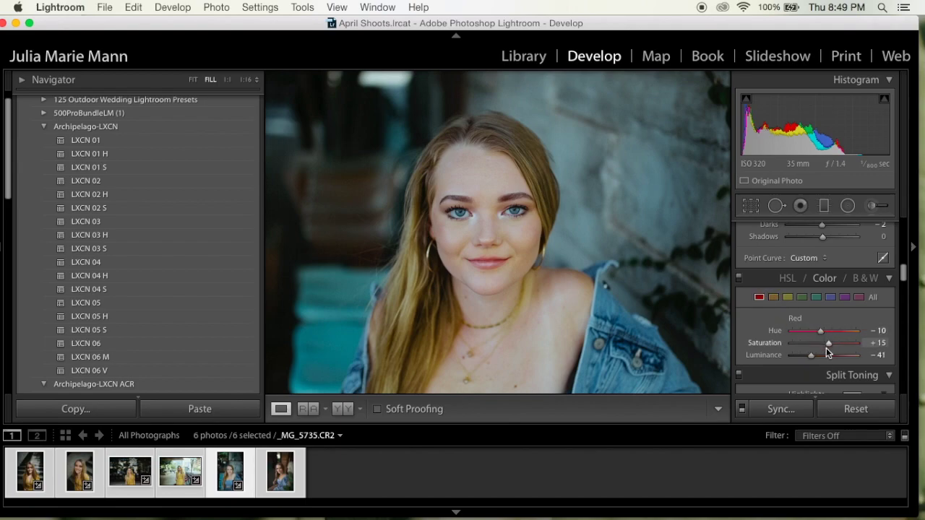
left_click_drag(809, 355, 820, 336)
- Set the fifth photo's split toning to highlights hue 95 and saturation 4, and shadows hue 64 and saturation 21
scroll(827, 353, "down", 5)
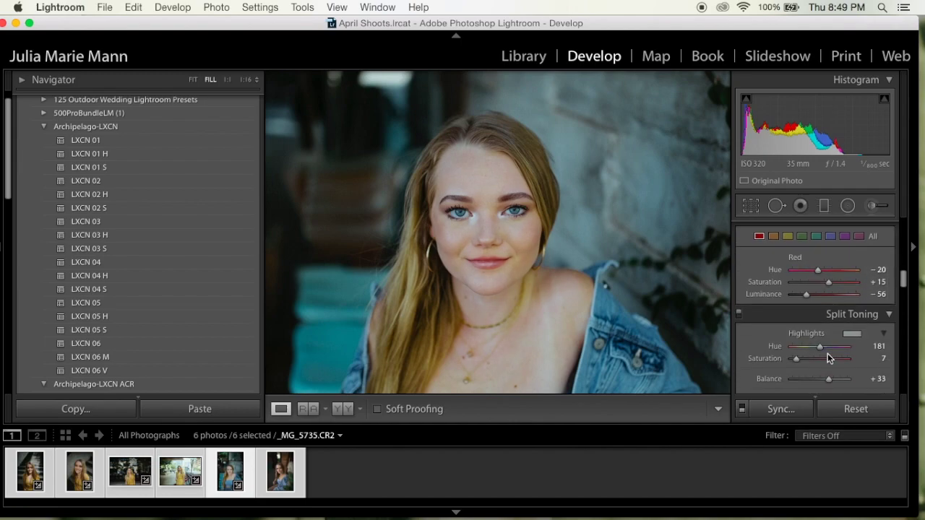
left_click_drag(818, 275, 809, 310)
scroll(794, 289, "down", 2)
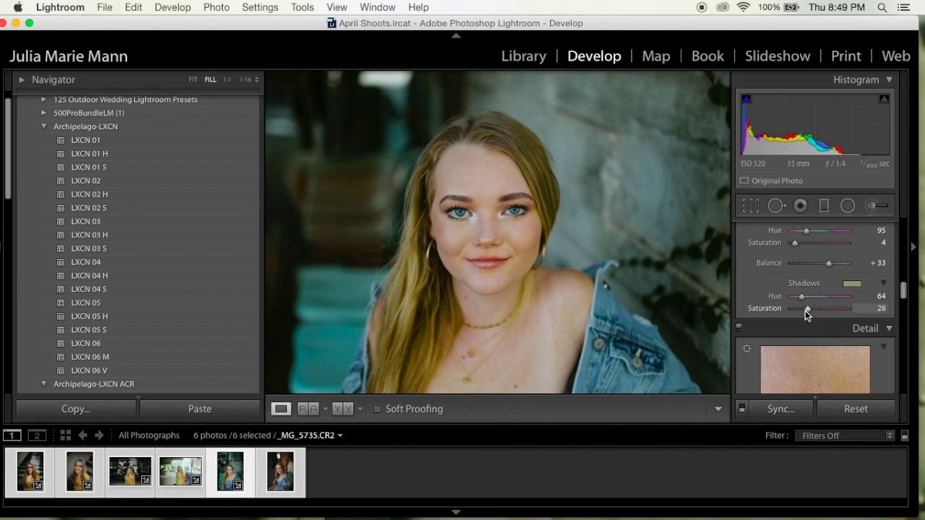
left_click_drag(805, 311, 803, 310)
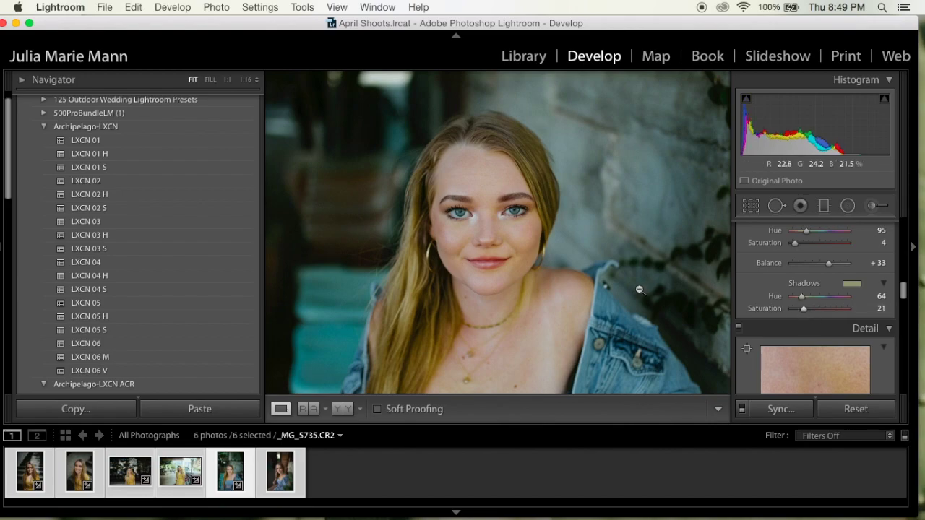
left_click(640, 290)
left_click(533, 245)
- Show all HSL adjustments and set the fifth photo's orange hue to +20, yellow hue to −23 and green hue to −26
scroll(825, 248, "up", 5)
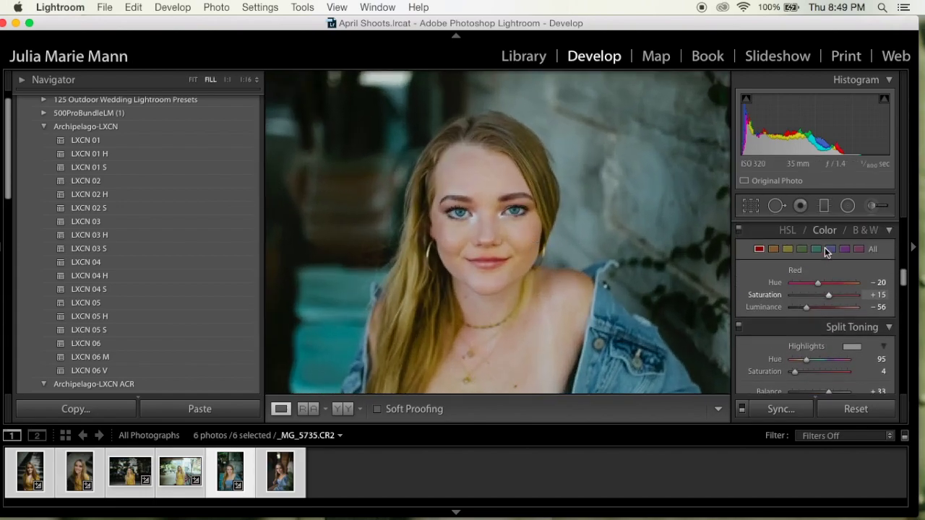
left_click(788, 333)
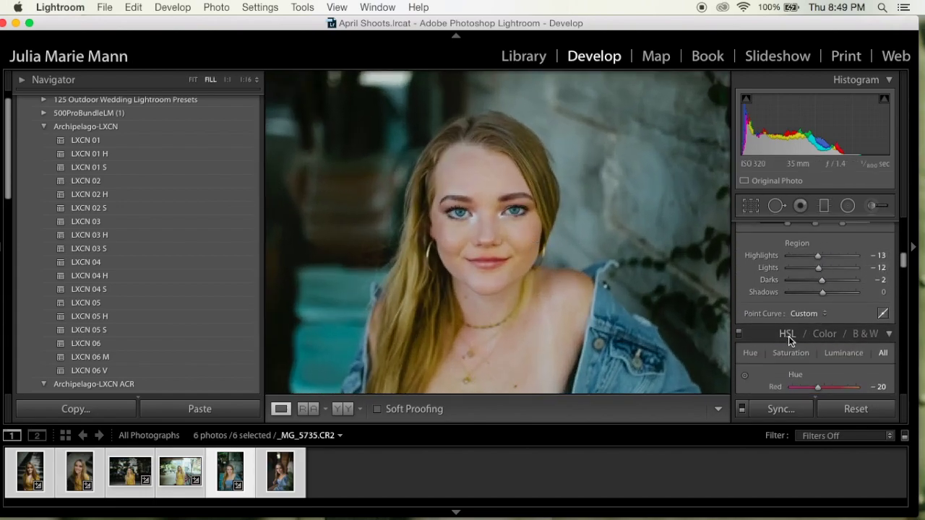
scroll(789, 336, "down", 2)
left_click_drag(836, 315, 827, 315)
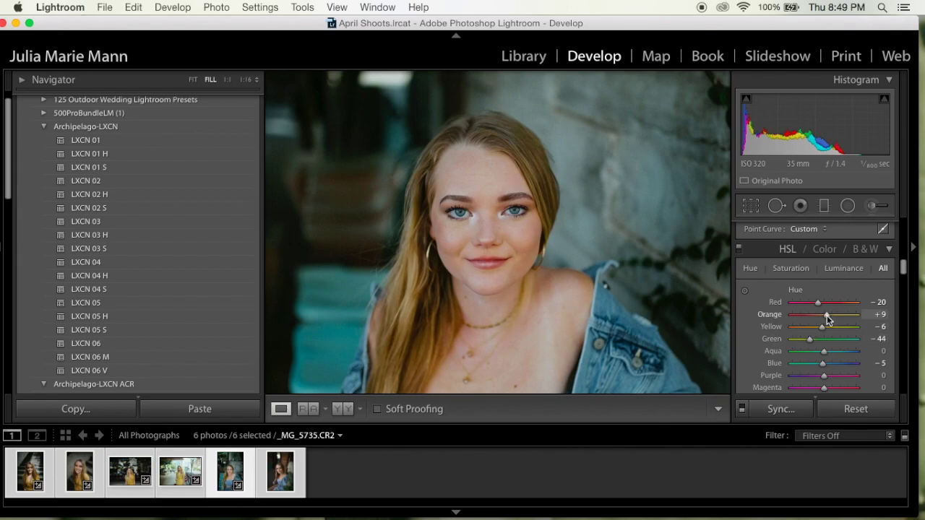
left_click(829, 314)
left_click(817, 328)
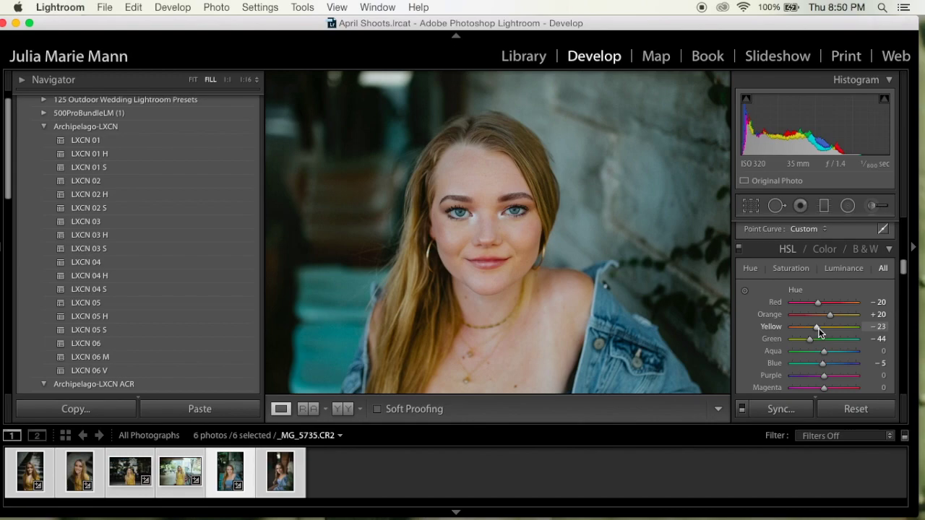
left_click(815, 340)
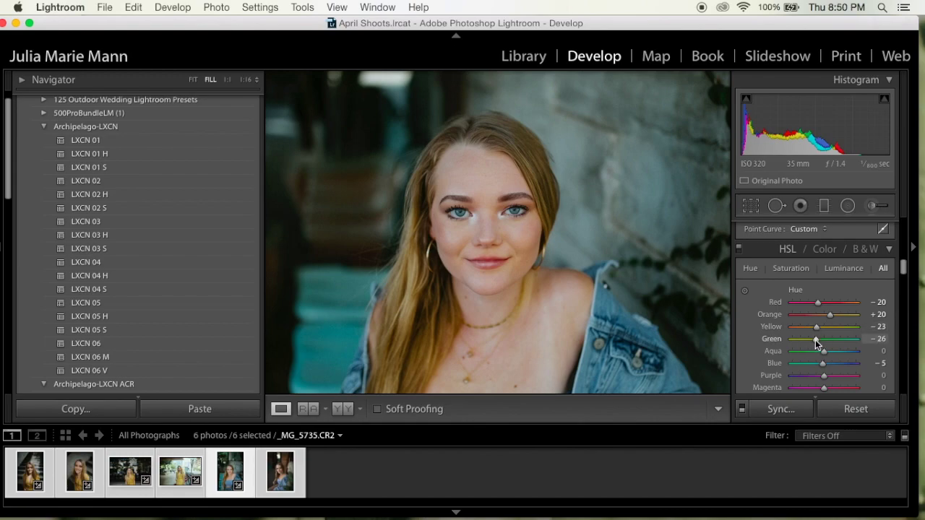
- Set the fifth photo's aqua hue to −8, blue to +6, purple and magenta to +9, and compare before and after side by side
left_click(821, 352)
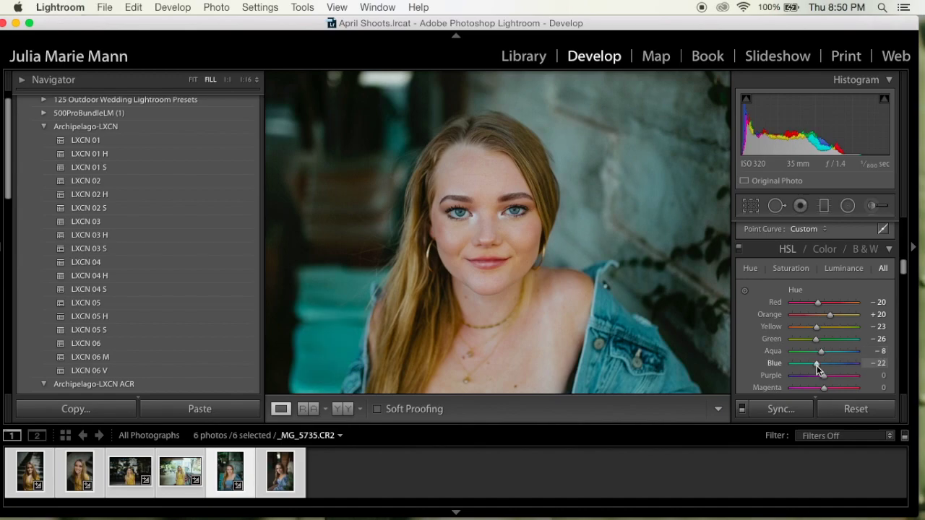
left_click(826, 365)
left_click(654, 335)
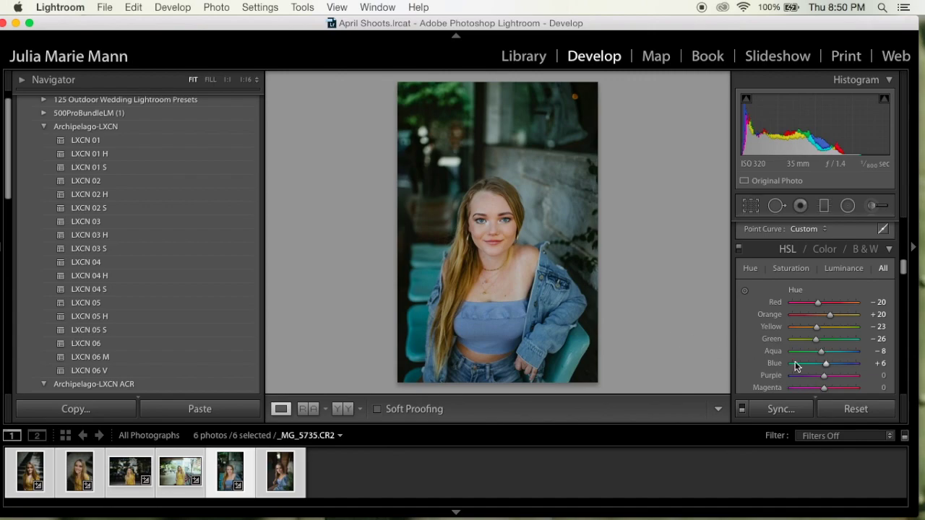
scroll(825, 346, "down", 2)
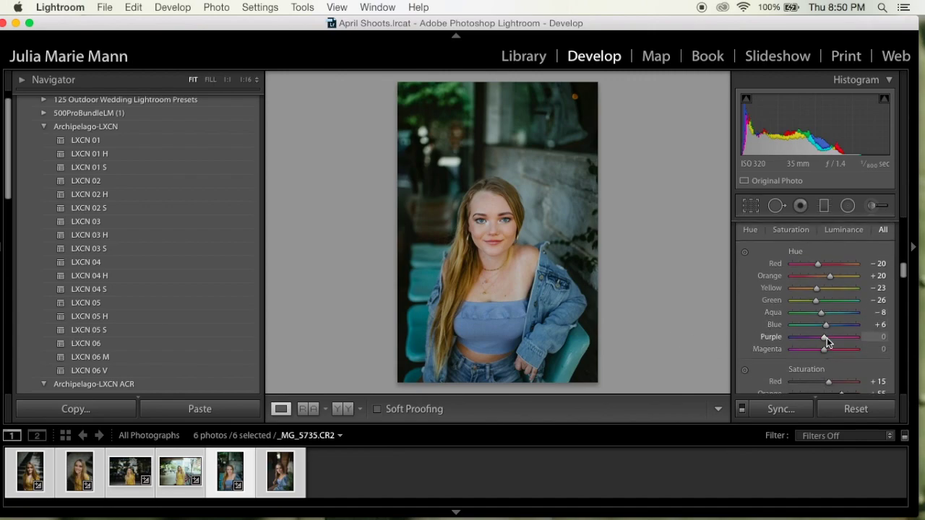
type("9")
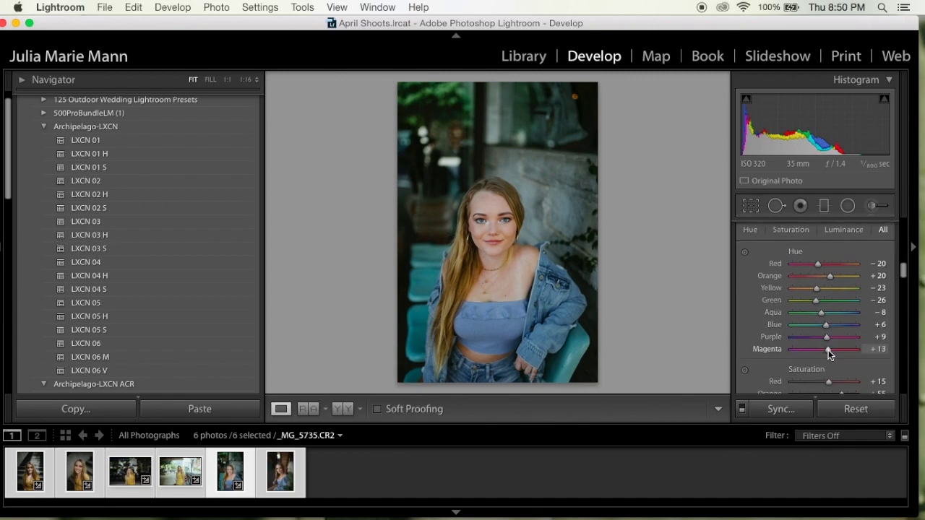
key("Return")
left_click(341, 409)
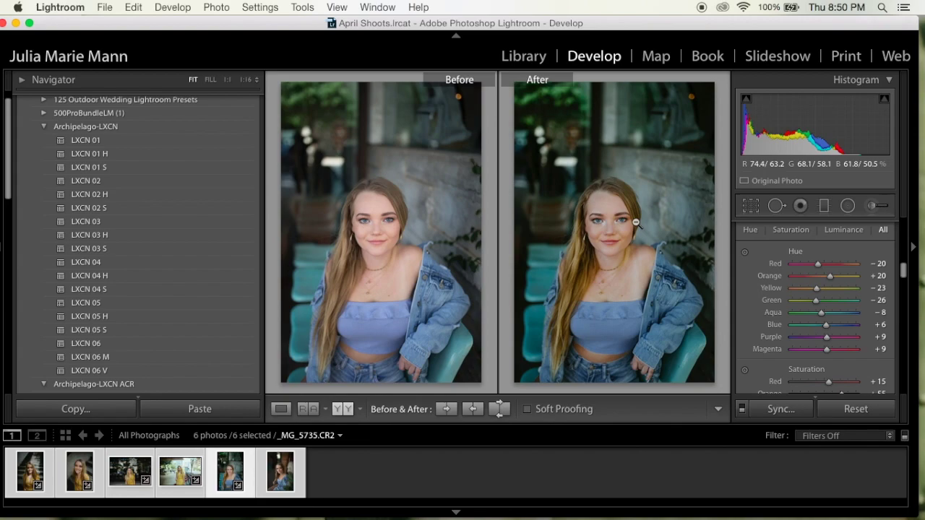
scroll(816, 289, "up", 5)
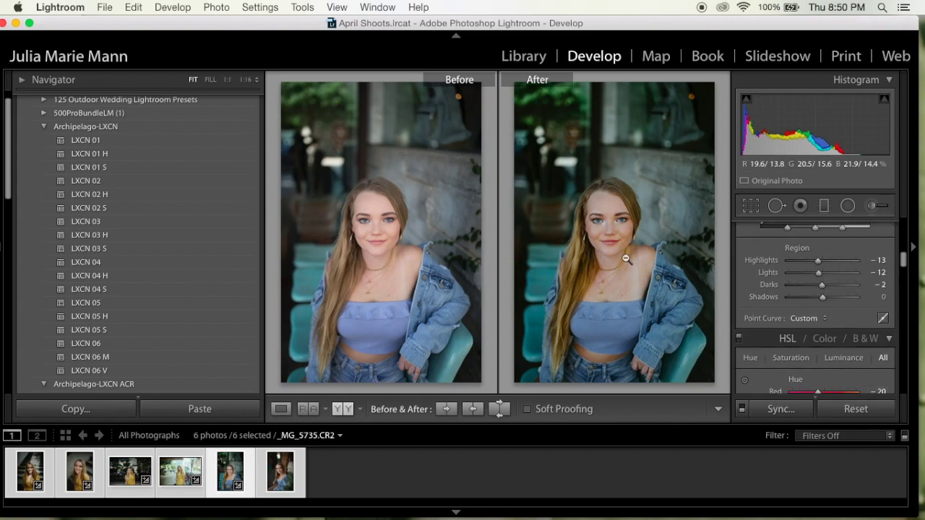